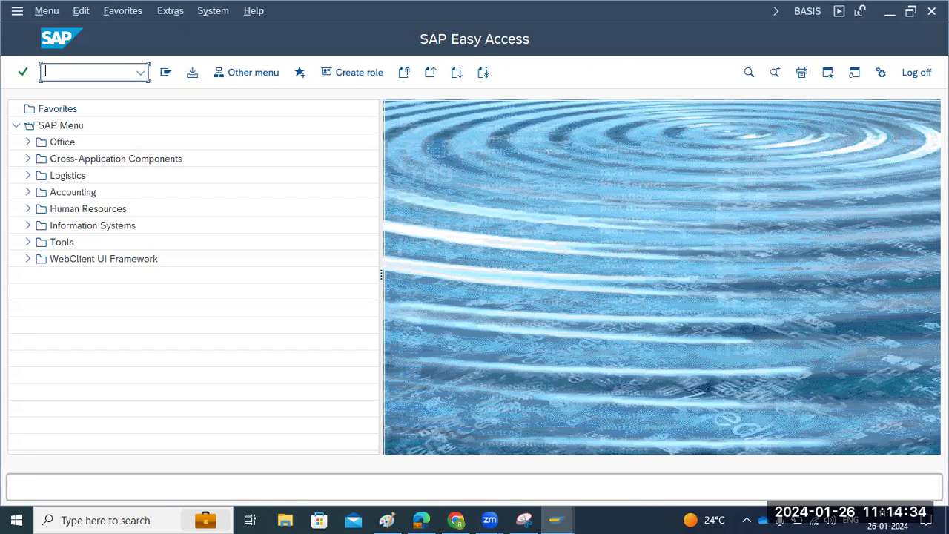
# Switch to Paint and add a text note under the DIA/BTC lines reading RZ03, RZ03 and "SM63 - for timin".
pyautogui.press('BackSpace')
pyautogui.click(386, 520)
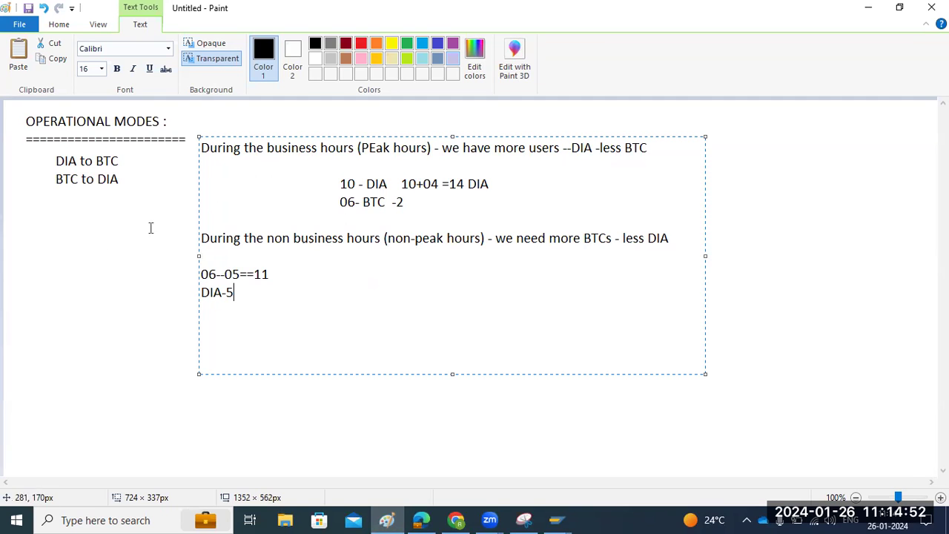
pyautogui.click(85, 255)
pyautogui.moveTo(37, 211); pyautogui.dragTo(155, 373)
pyautogui.write('RZ03')
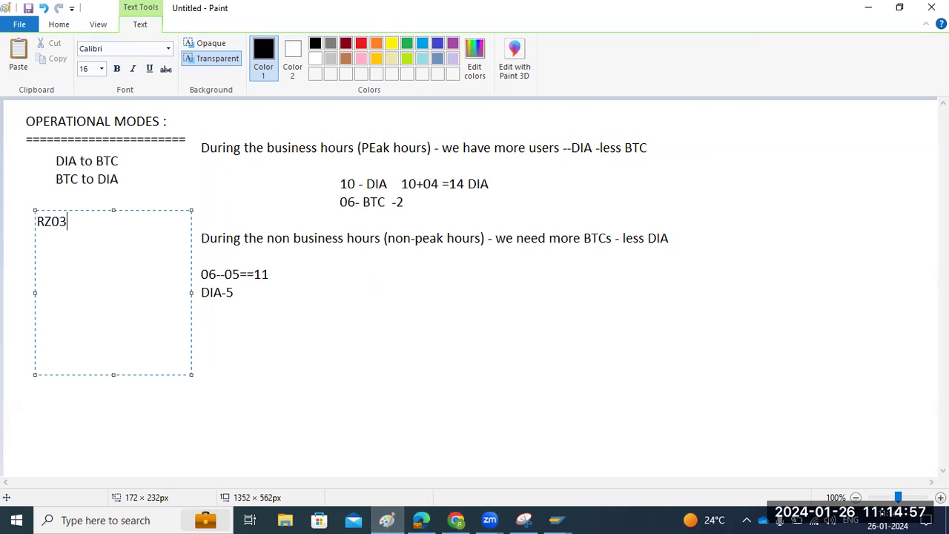
pyautogui.press('Return')
pyautogui.write('RZ03')
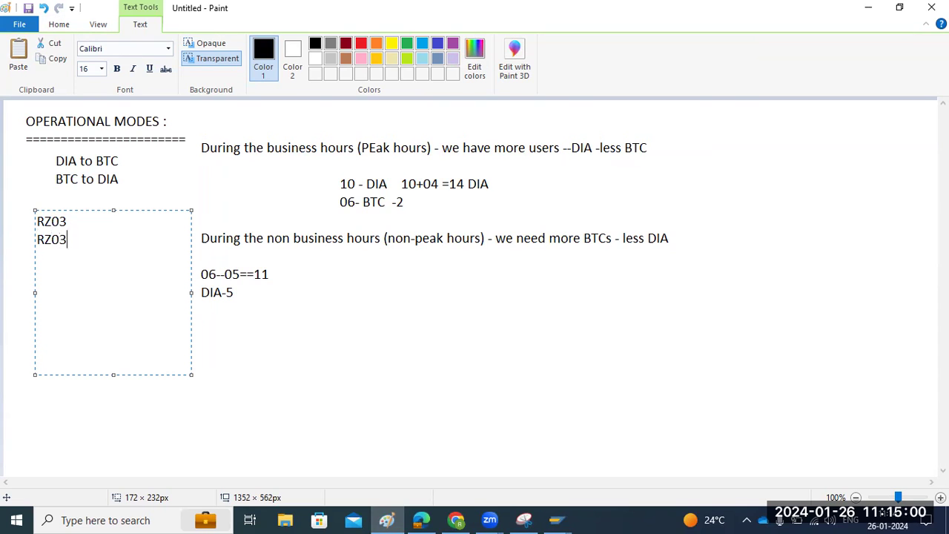
pyautogui.press('Return')
pyautogui.write('SM63 - for timin')
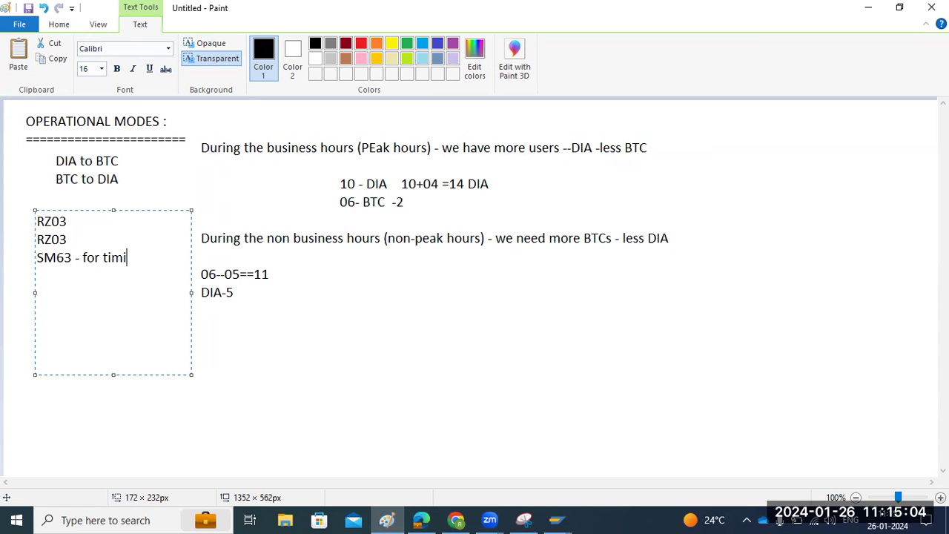
# Correct the second line of the new note to RZ04, keeping the SM63 text on its own line.
pyautogui.click(78, 243)
pyautogui.press('Delete')
pyautogui.press('BackSpace')
pyautogui.write('4')
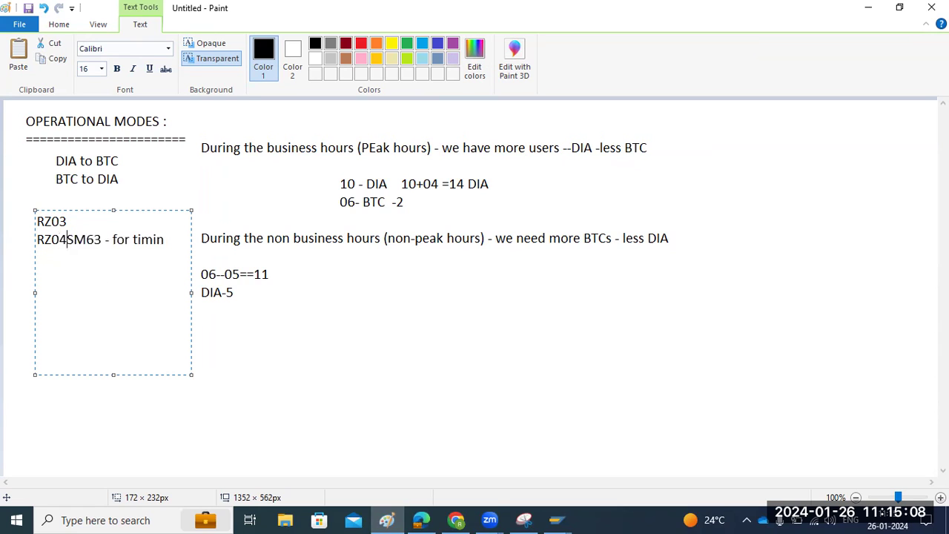
pyautogui.press('Return')
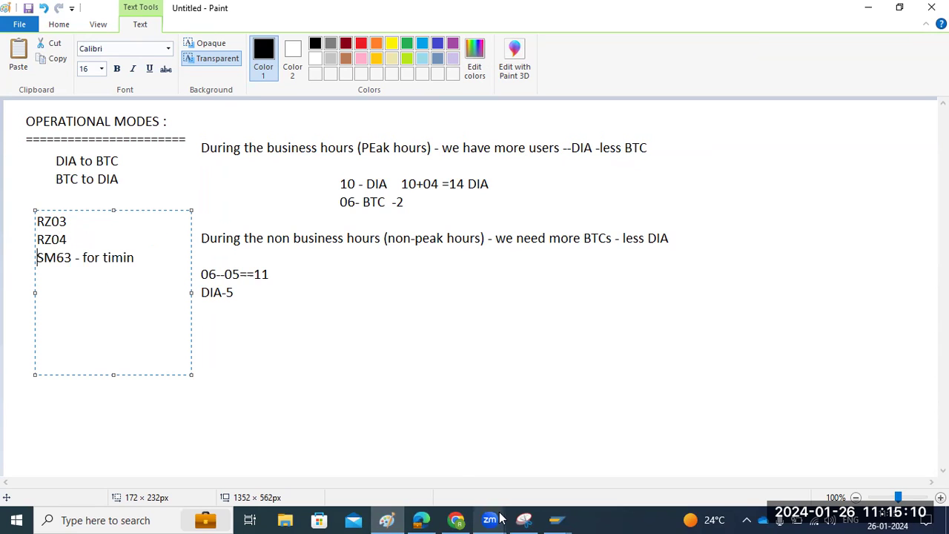
# Switch to SAP, run transaction RZ04 and open the production instances' work process distribution from the DAY operation mode.
pyautogui.click(555, 520)
pyautogui.click(596, 491)
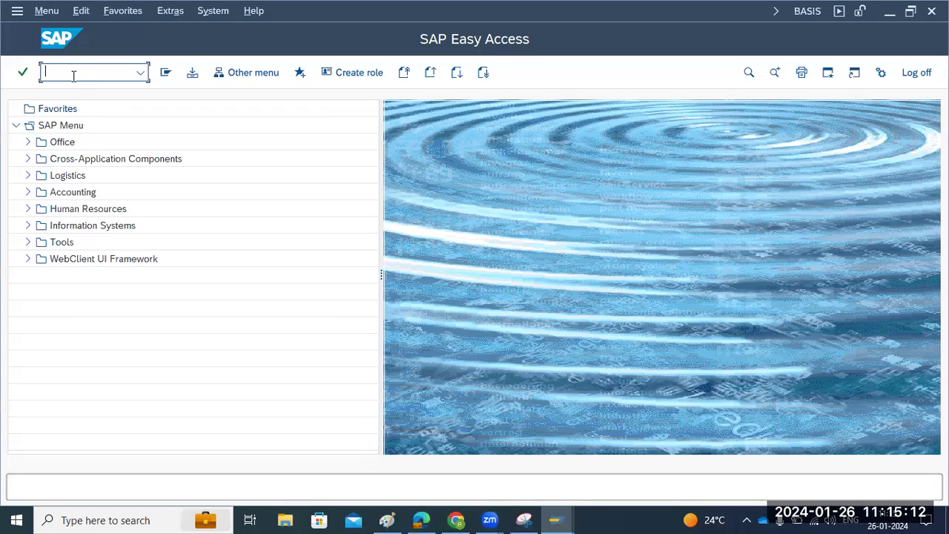
pyautogui.write('rz04')
pyautogui.press('Return')
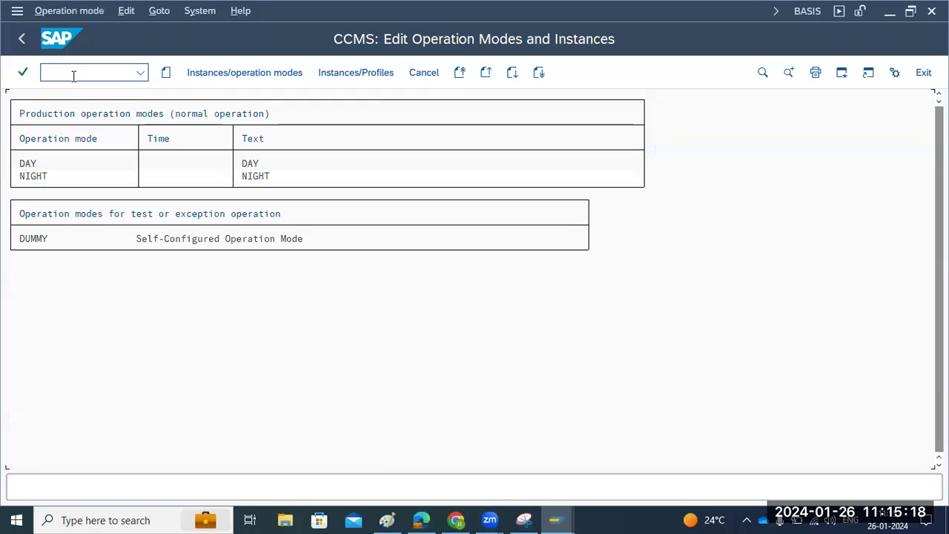
pyautogui.click(29, 164)
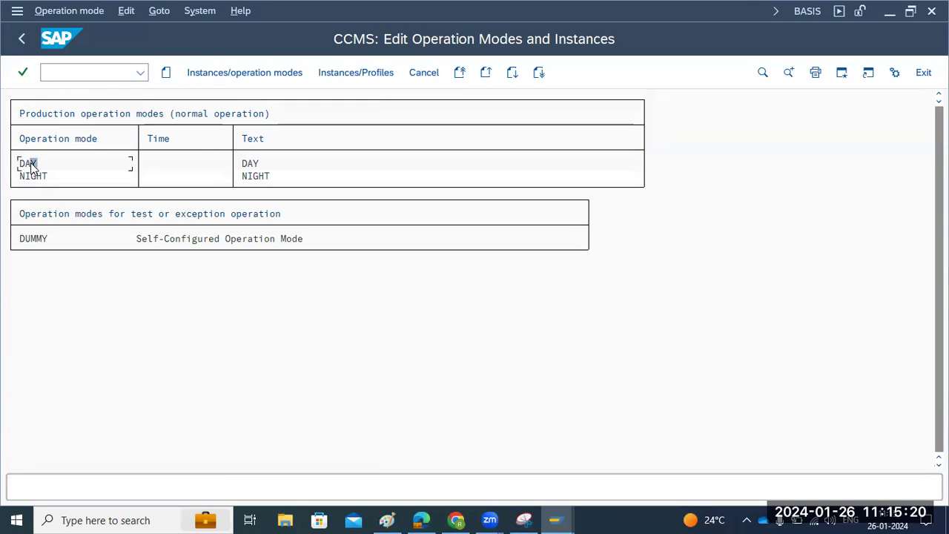
pyautogui.doubleClick(253, 165)
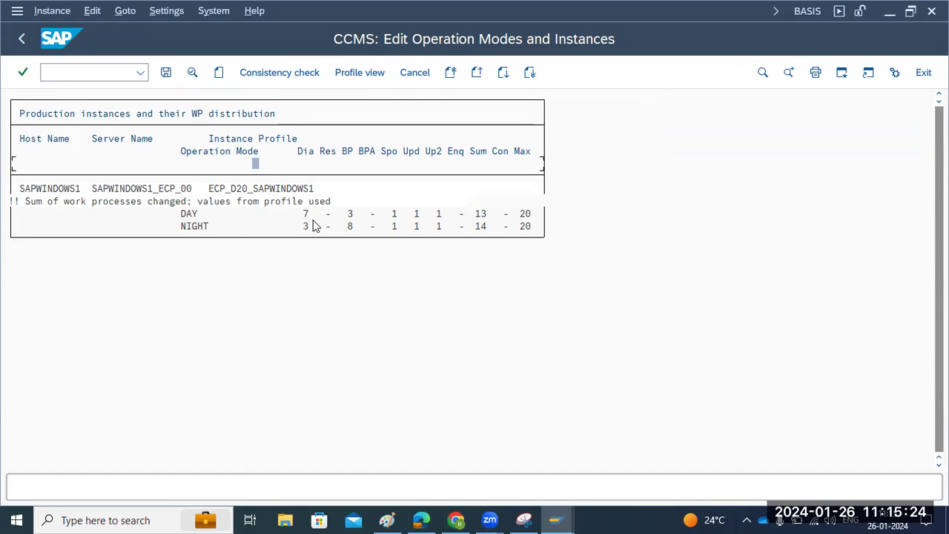
# Delete the DAY entry from the production instances' work process distribution and confirm the deletion.
pyautogui.click(283, 216)
pyautogui.click(52, 10)
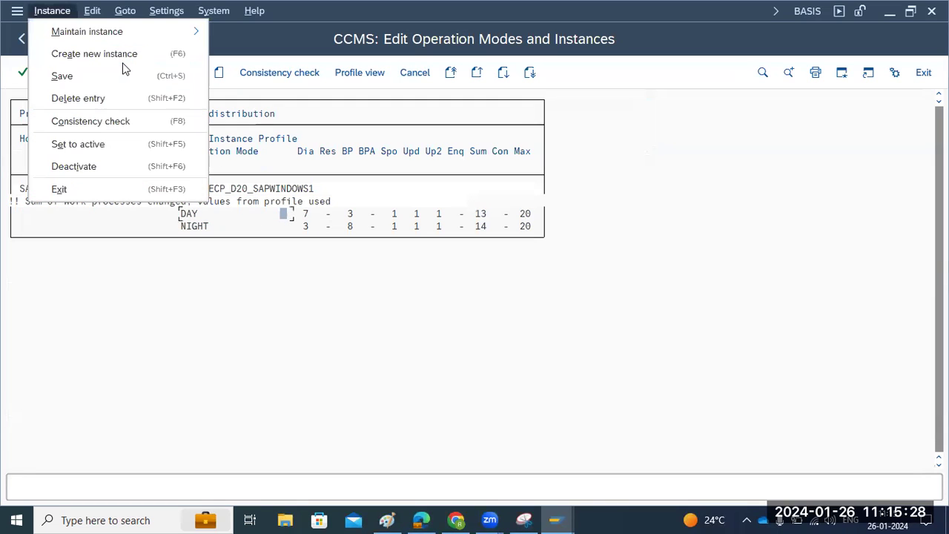
pyautogui.click(74, 99)
pyautogui.click(230, 318)
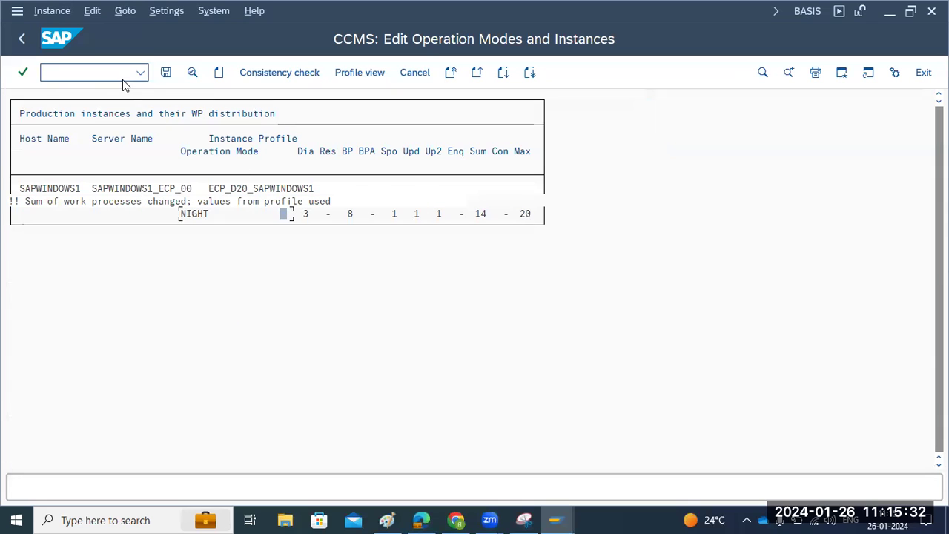
# Delete the NIGHT entry from the work process distribution, save the instance data and return to the operation mode overview.
pyautogui.click(52, 11)
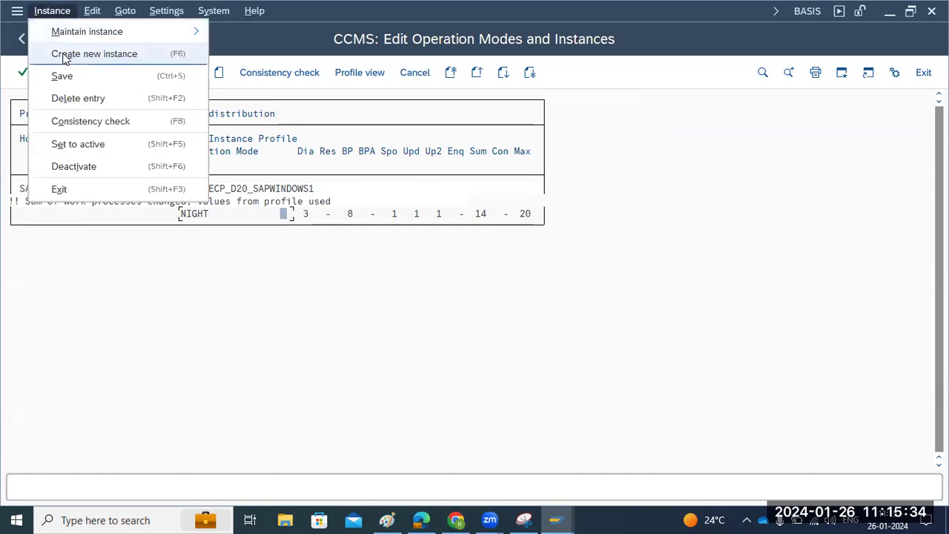
pyautogui.click(78, 98)
pyautogui.click(222, 310)
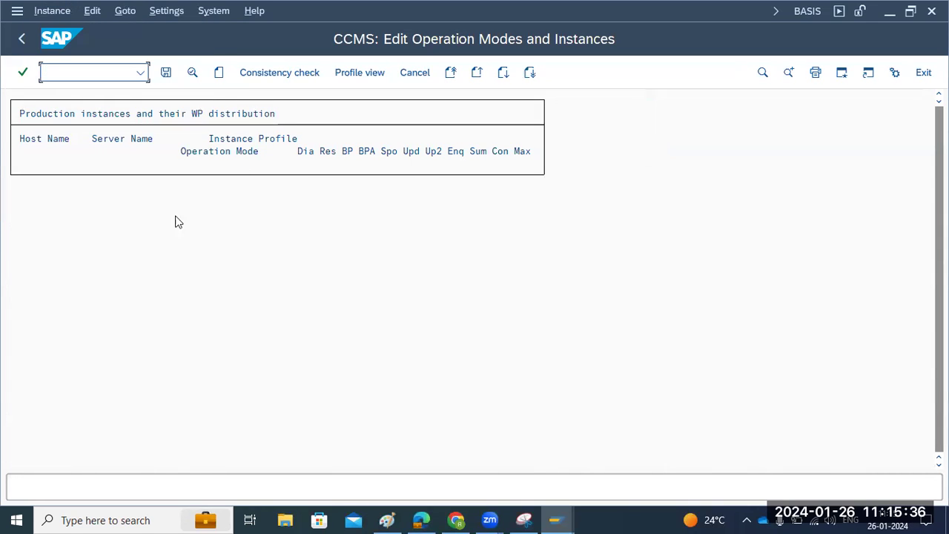
pyautogui.hotkey('ctrl', 's')
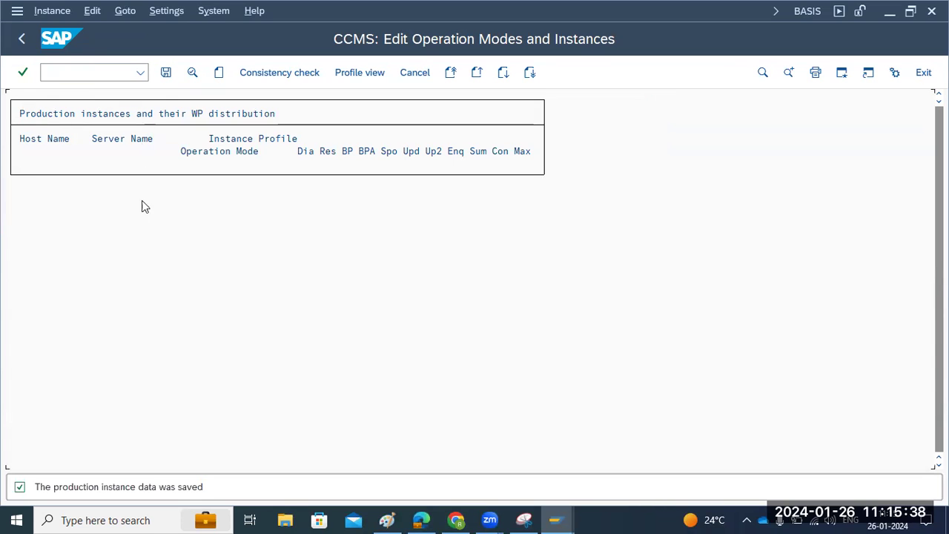
pyautogui.click(22, 39)
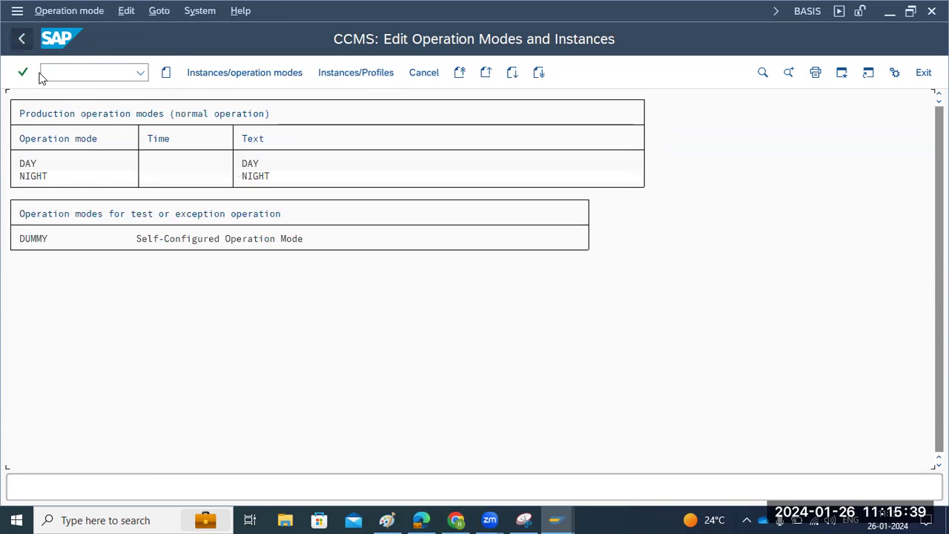
# Leave RZ04, run transaction RZ03, acknowledge the information message and select server sapwindows1_ECD_30.
pyautogui.doubleClick(147, 178)
pyautogui.click(21, 39)
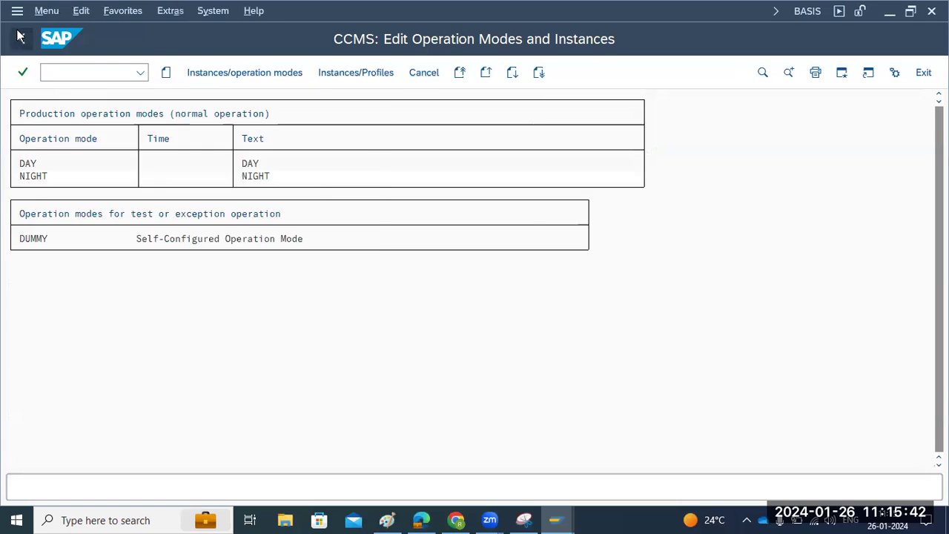
pyautogui.click(21, 38)
pyautogui.write('rz03')
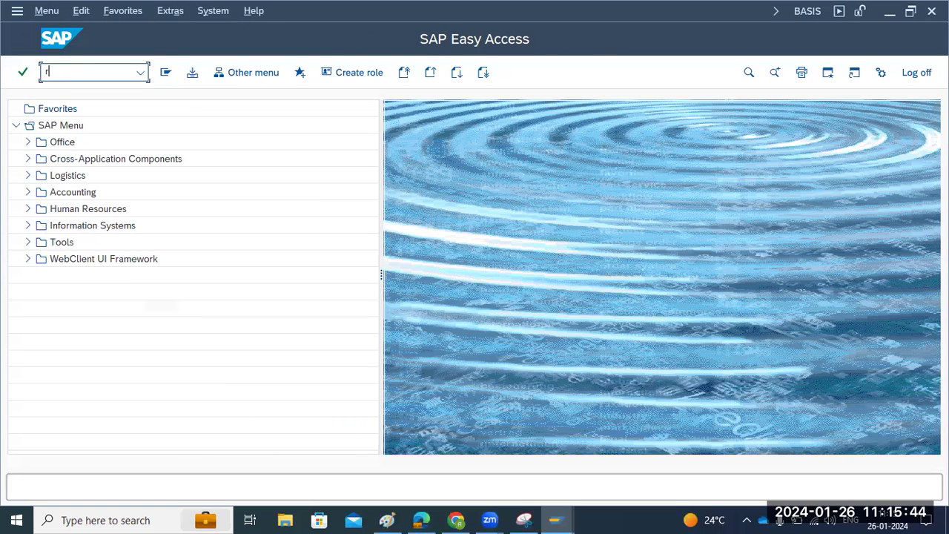
pyautogui.press('Return')
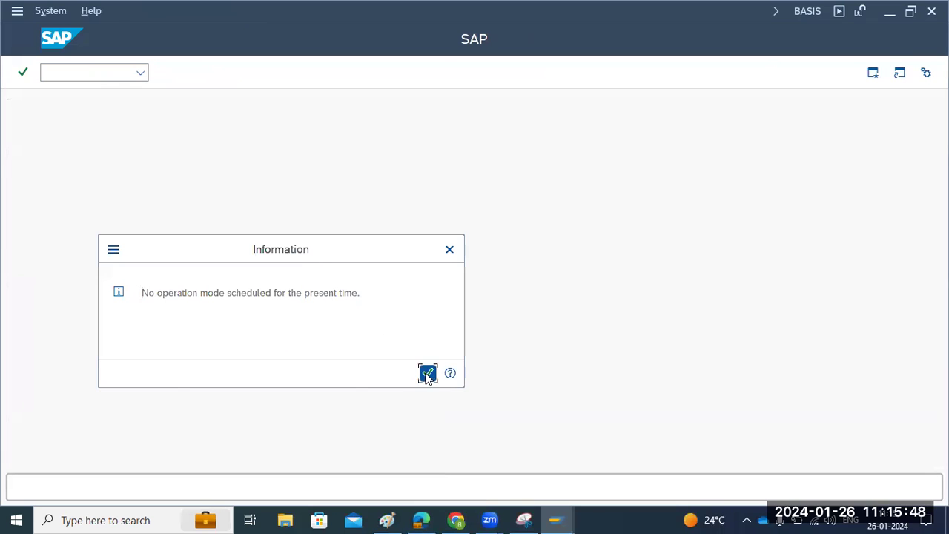
pyautogui.click(428, 373)
pyautogui.click(72, 190)
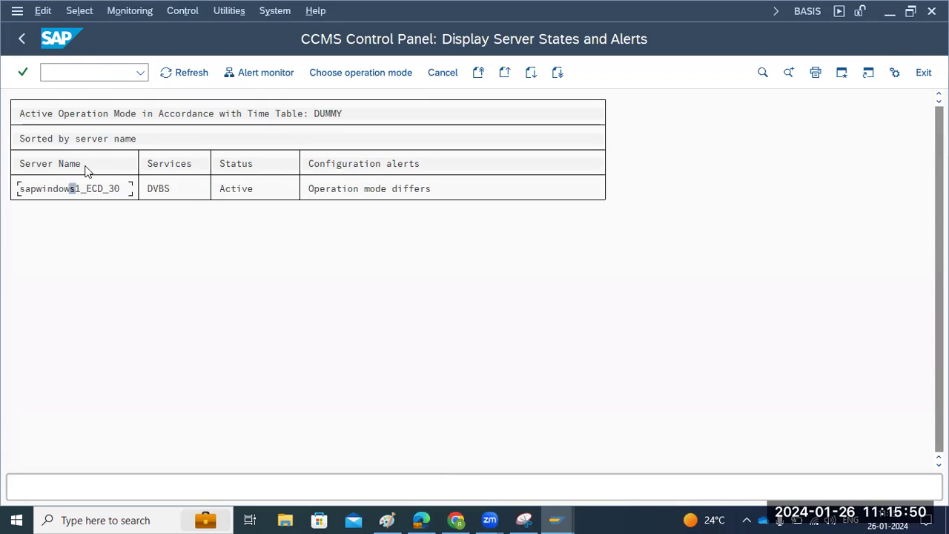
pyautogui.hotkey('alt', 'e')
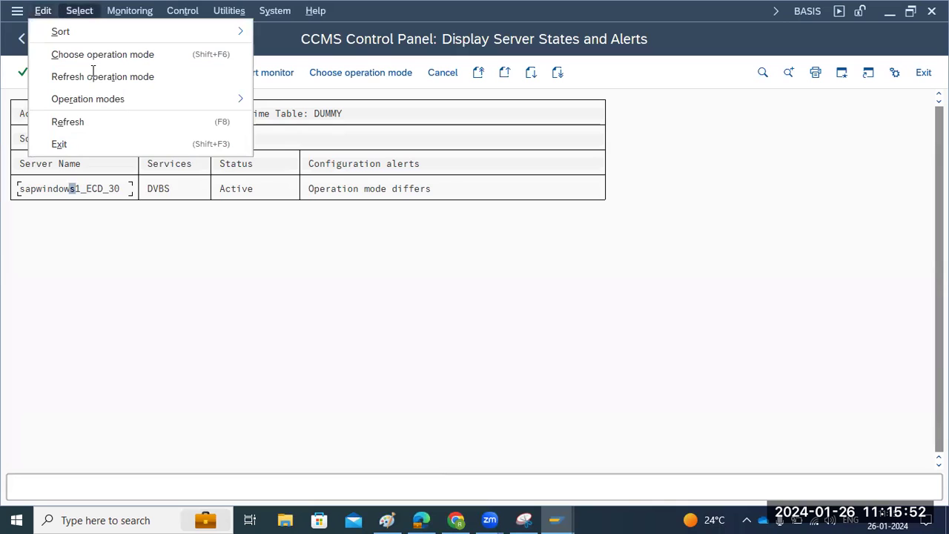
pyautogui.press('Right')
pyautogui.press('Right')
pyautogui.press('Right')
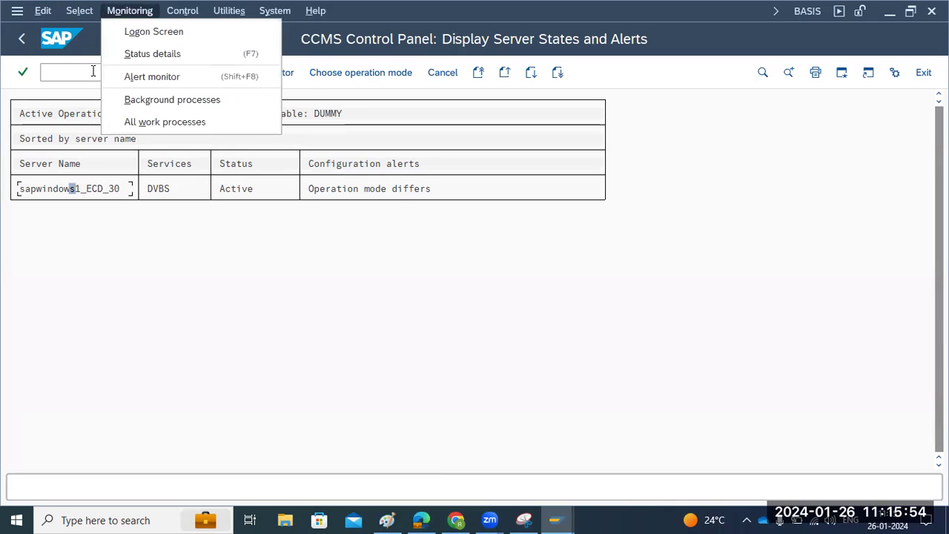
pyautogui.press('Right')
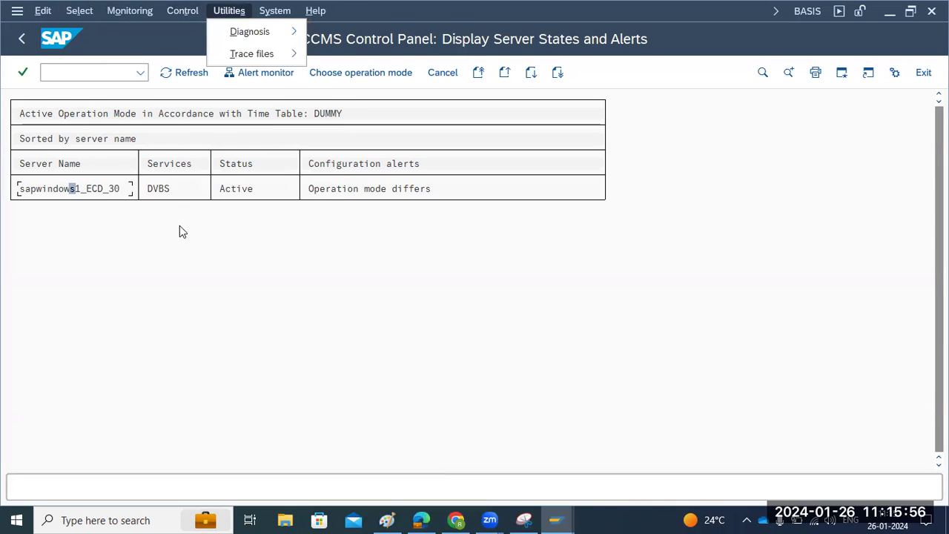
pyautogui.press('Escape')
pyautogui.click(76, 190)
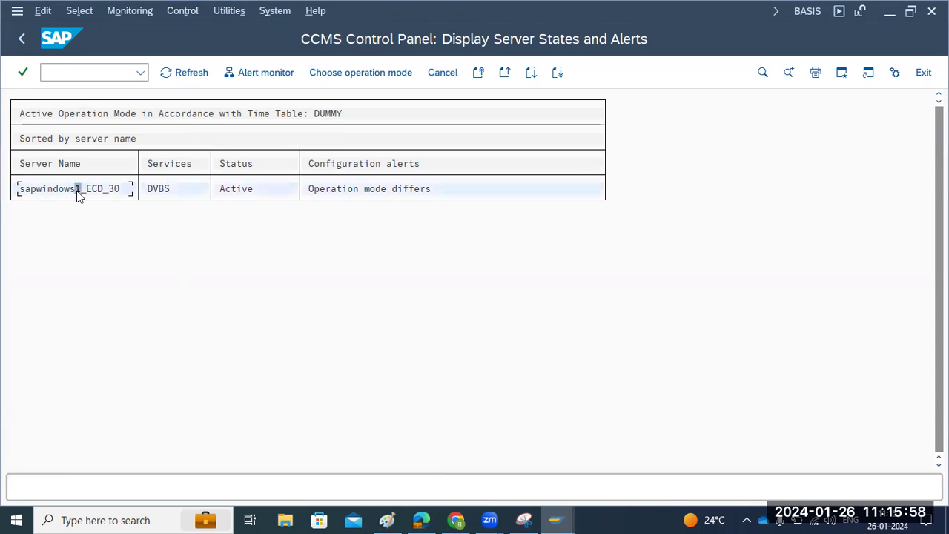
# Leave the CCMS control panel and run transaction RZ04 again.
pyautogui.click(23, 41)
pyautogui.write('rz04')
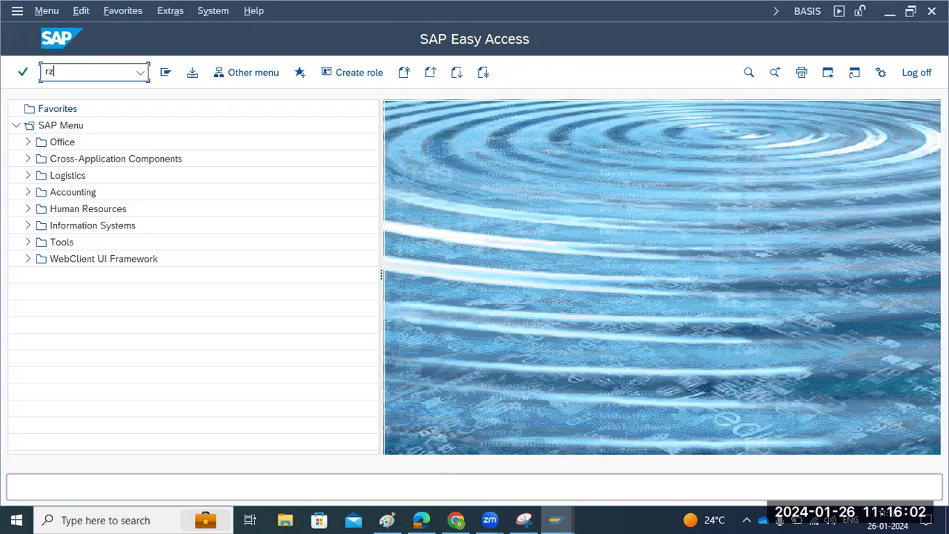
pyautogui.press('Return')
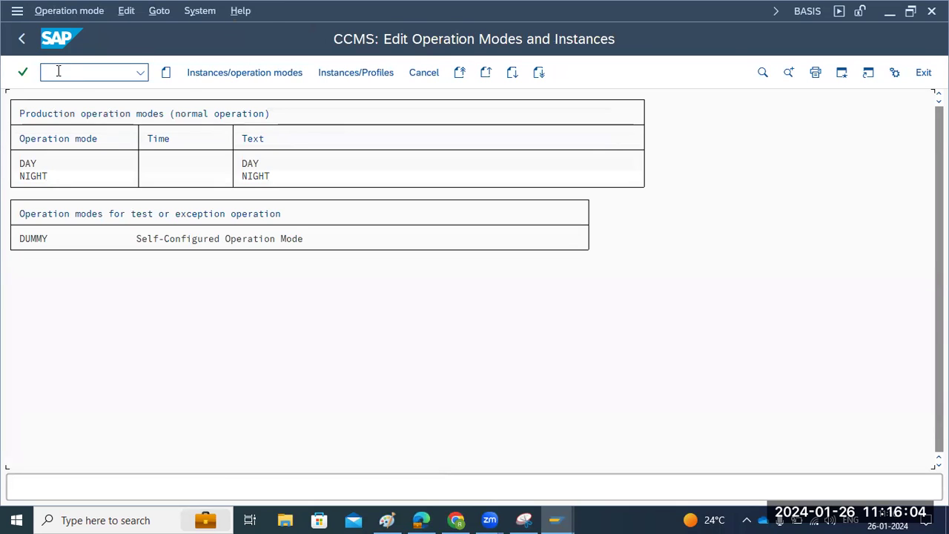
# Create and save a new operation mode PEAK with the short description PEAK.
pyautogui.click(166, 72)
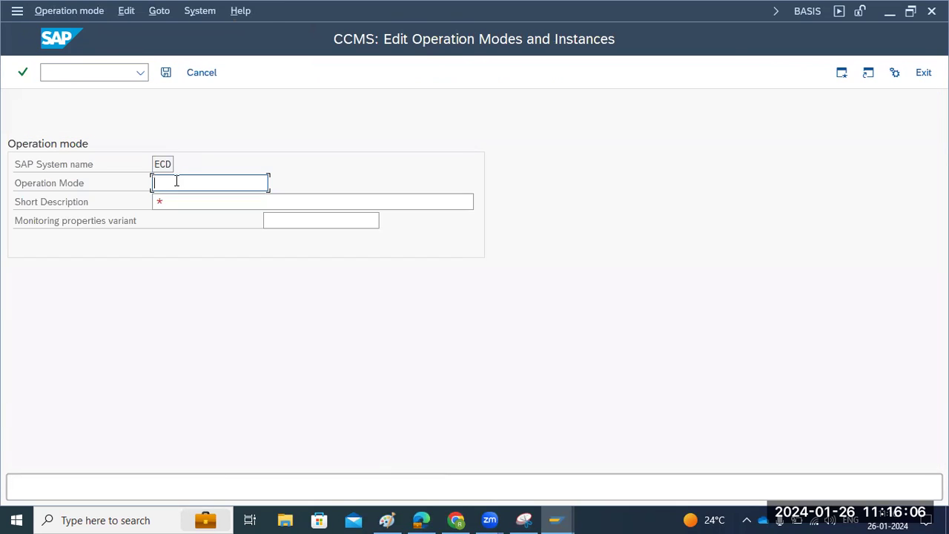
pyautogui.write('G')
pyautogui.press('BackSpace')
pyautogui.write('PEAK')
pyautogui.doubleClick(182, 186)
pyautogui.click(182, 202)
pyautogui.write('PEAK')
pyautogui.click(315, 222)
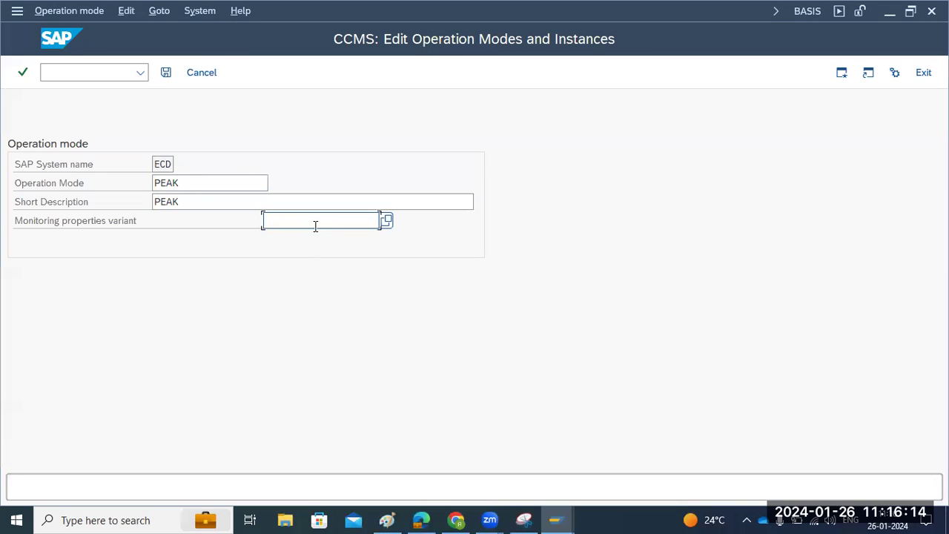
pyautogui.click(166, 72)
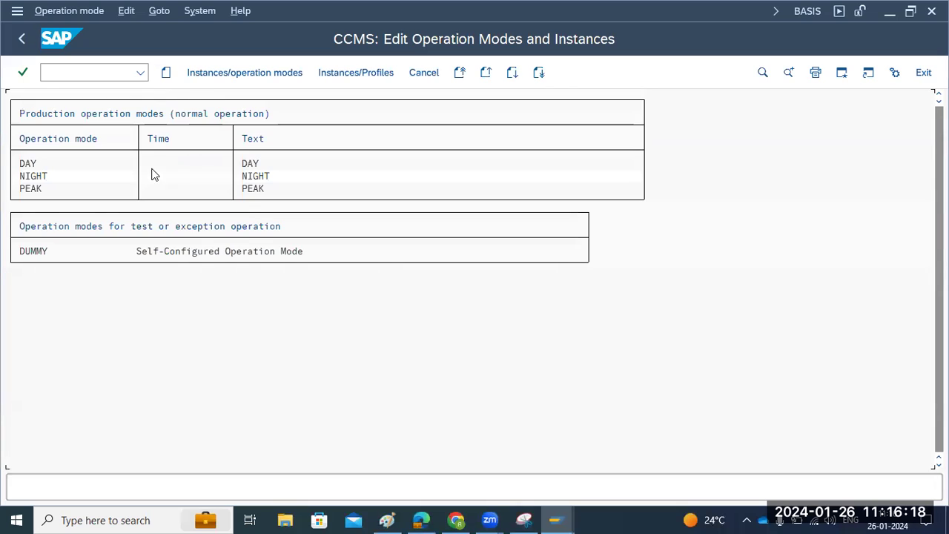
# Create and save a second operation mode NONPEAK, reusing its name as the short description.
pyautogui.click(167, 73)
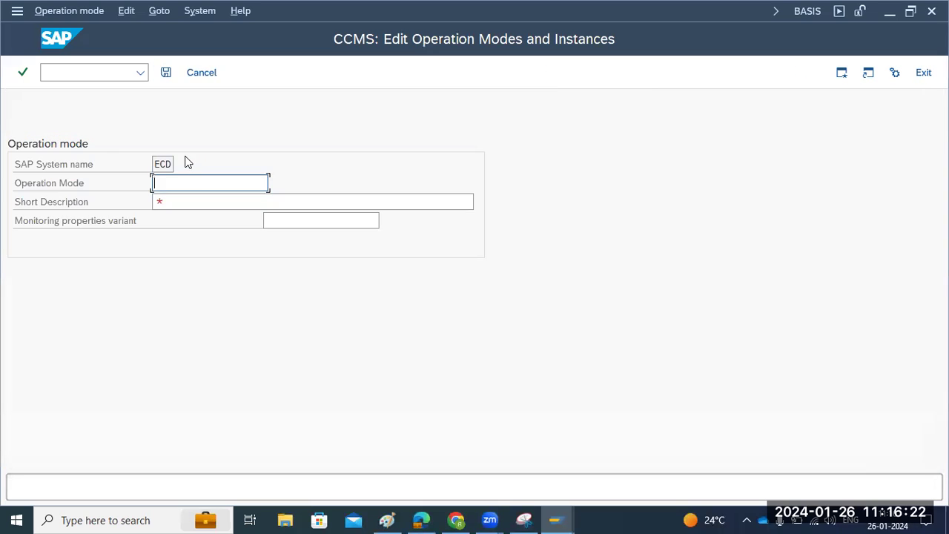
pyautogui.write('NONPEAK')
pyautogui.doubleClick(182, 181)
pyautogui.hotkey('ctrl', 'c')
pyautogui.click(193, 197)
pyautogui.hotkey('ctrl', 'v')
pyautogui.click(165, 72)
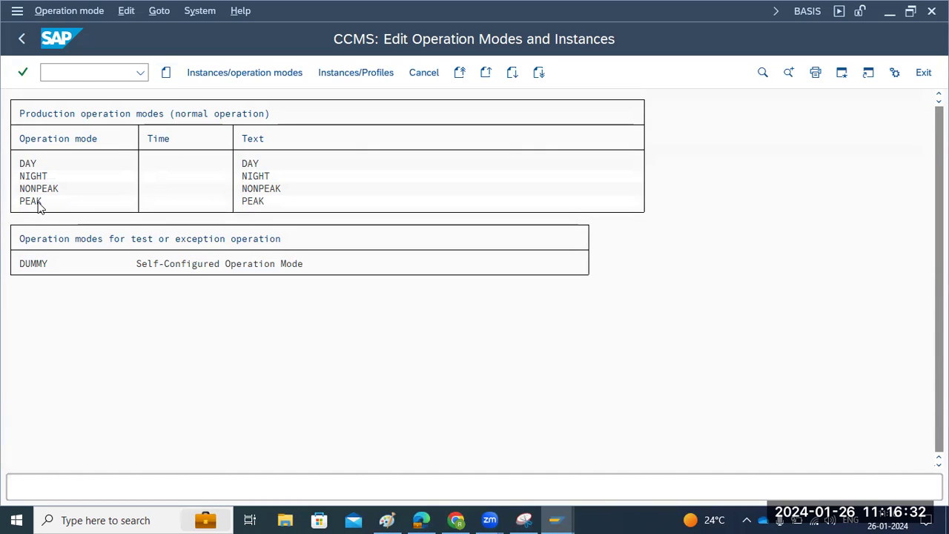
# Open the instance overview from operation mode PEAK and start a new instance with host name sapwindows1.
pyautogui.doubleClick(38, 202)
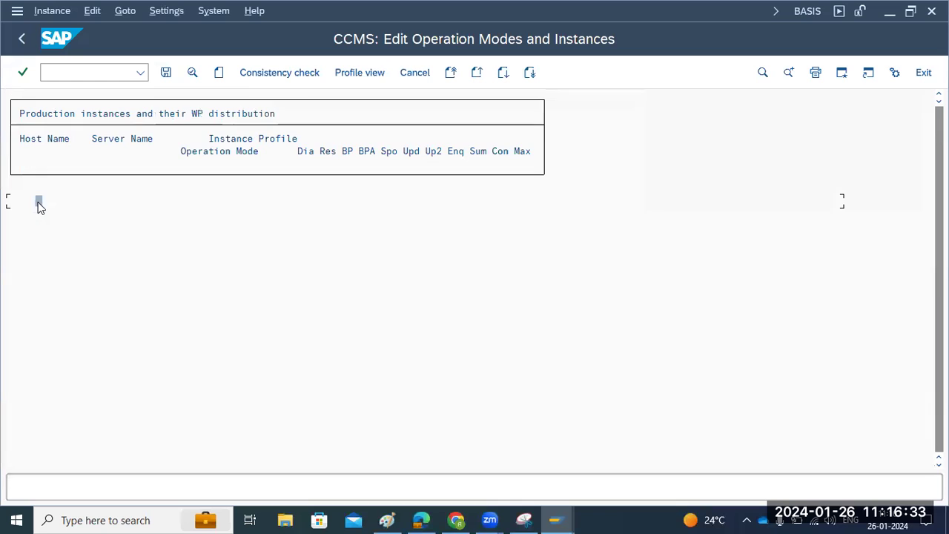
pyautogui.click(219, 74)
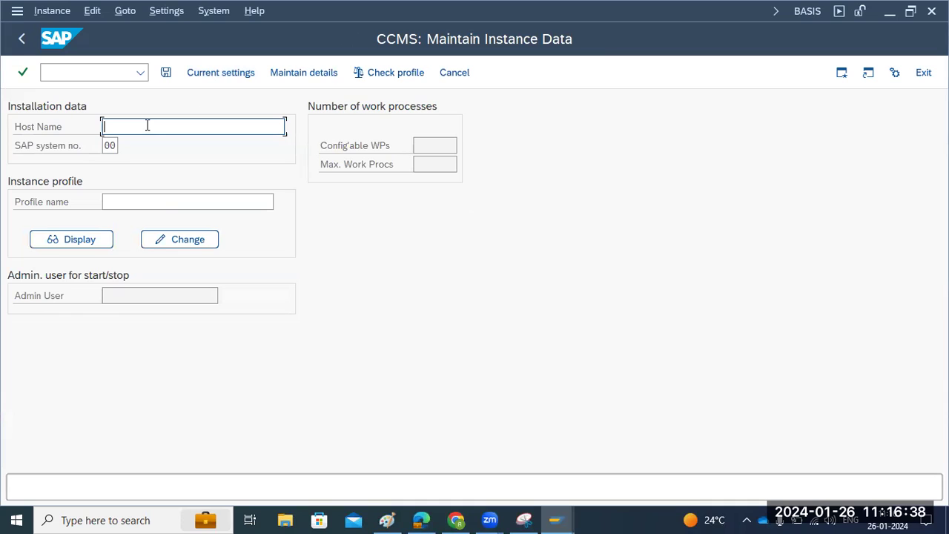
pyautogui.write('sapwindows1')
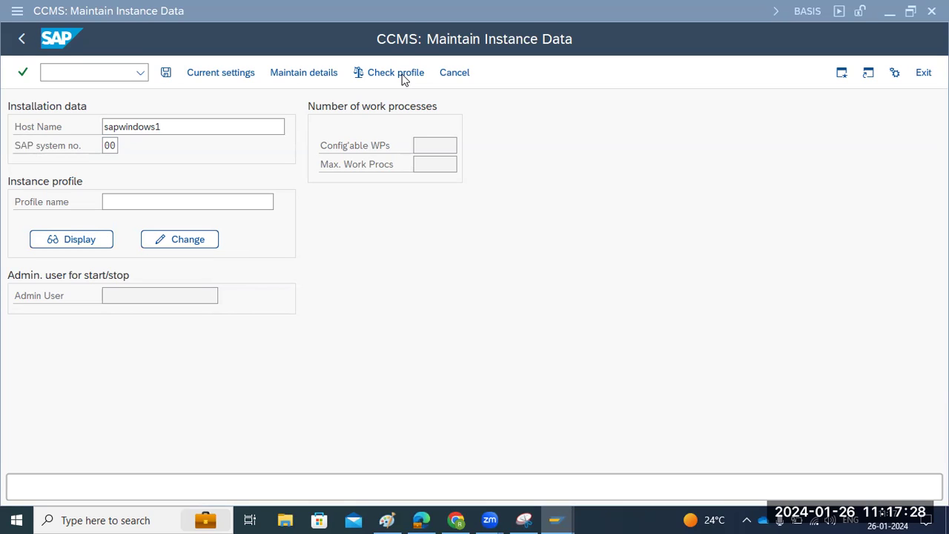
pyautogui.click(198, 126)
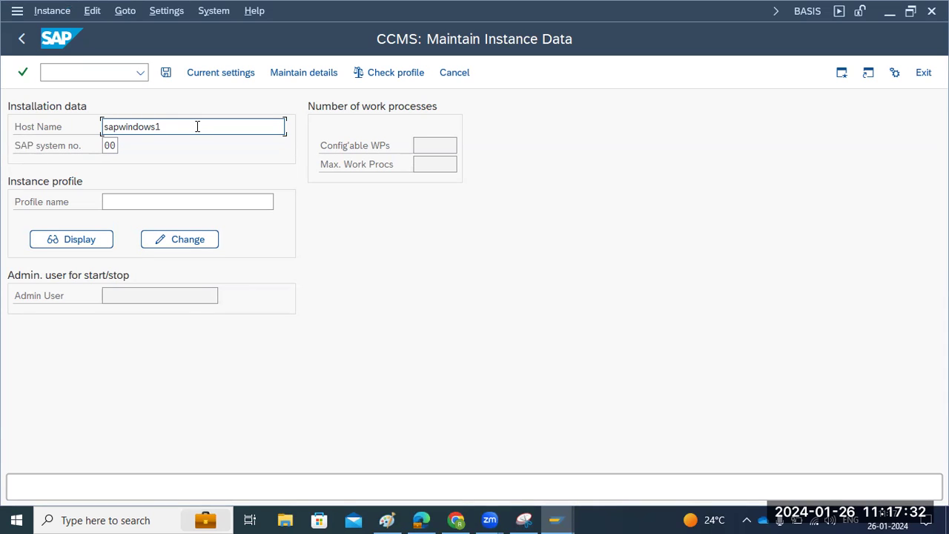
# Assign profile ECD_D30_SAPWINDOWS1 to the new instance, set SAP system number 30 and save the instance data.
pyautogui.click(201, 203)
pyautogui.click(280, 202)
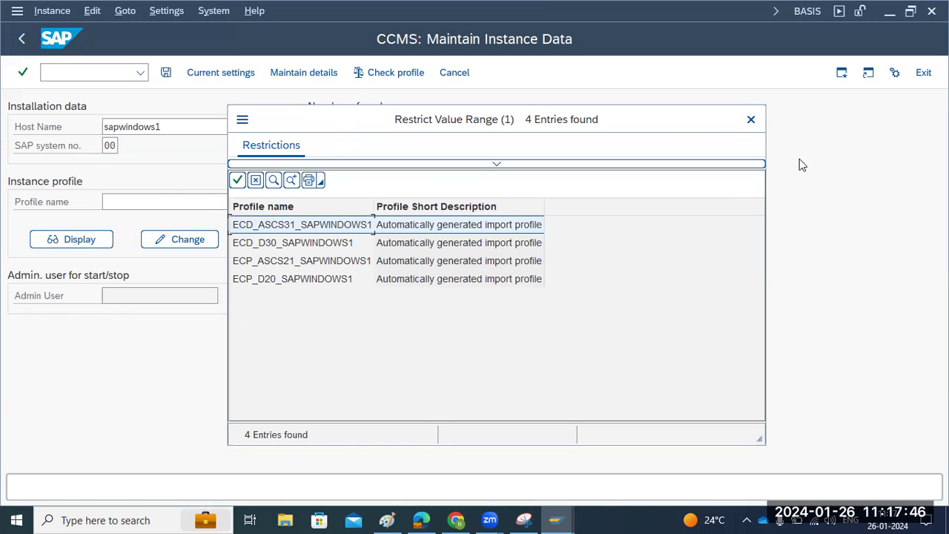
pyautogui.doubleClick(319, 242)
pyautogui.click(111, 146)
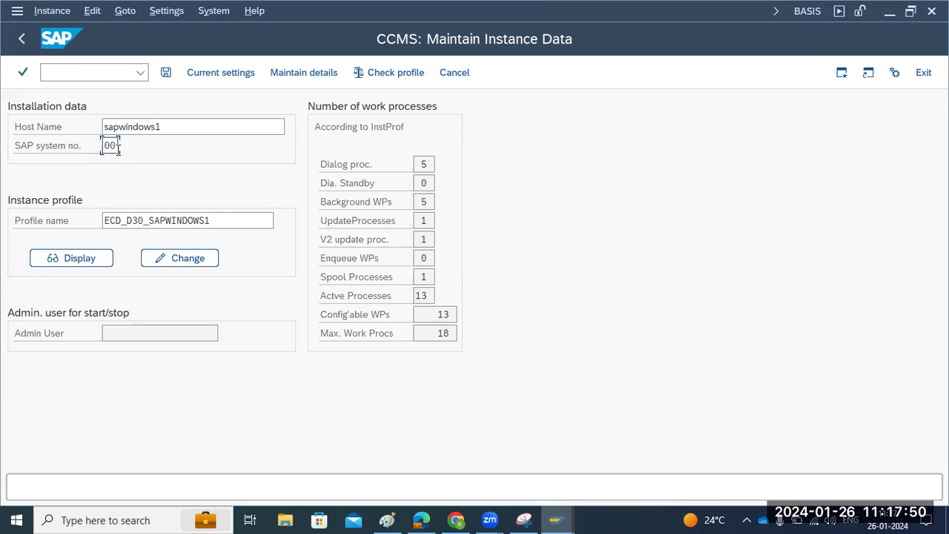
pyautogui.write('30')
pyautogui.click(164, 74)
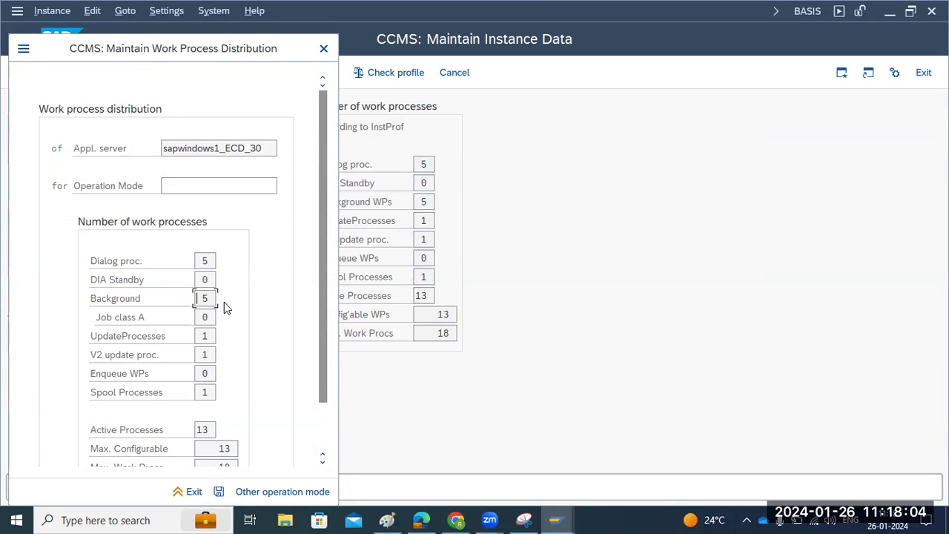
# Select PEAK as the operation mode for the work process distribution of sapwindows1_ECD_30.
pyautogui.click(190, 187)
pyautogui.click(284, 186)
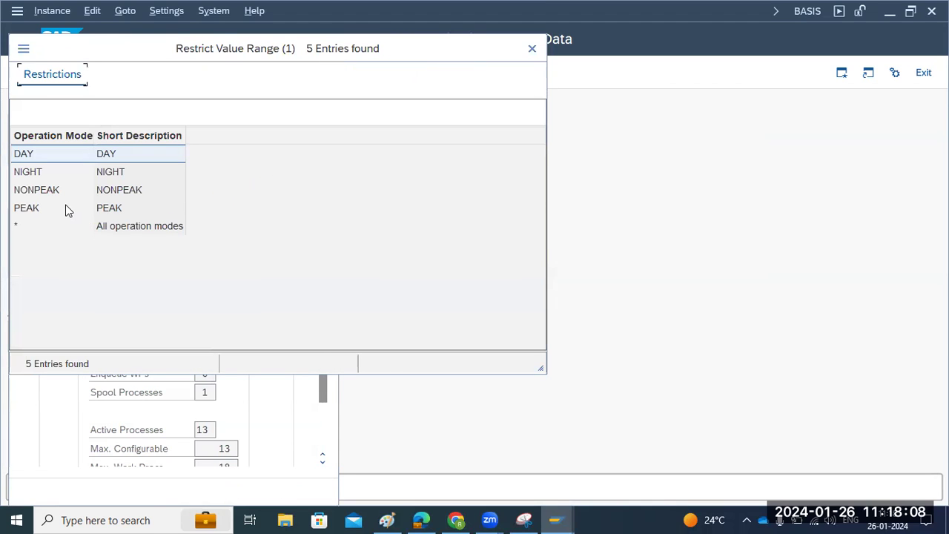
pyautogui.doubleClick(66, 208)
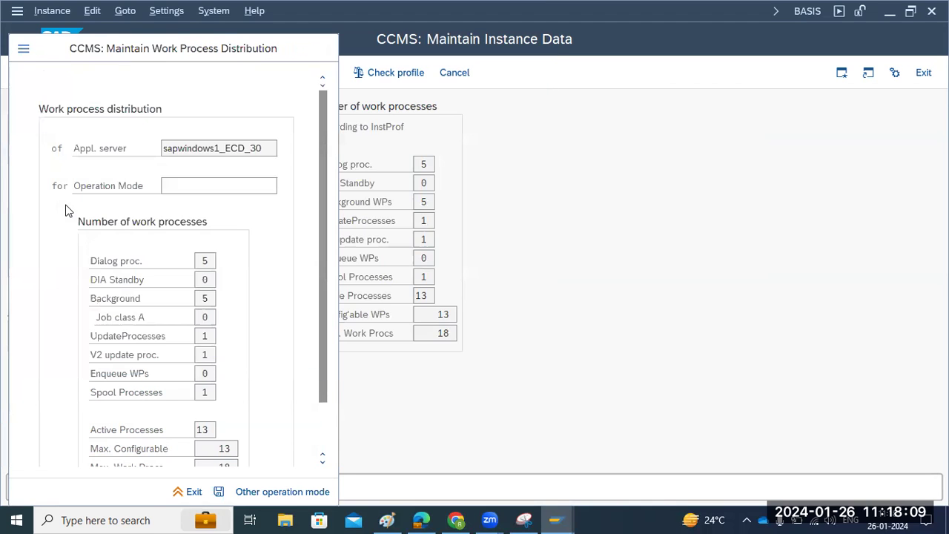
# Reduce the number of background work processes for PEAK to 3.
pyautogui.click(206, 296)
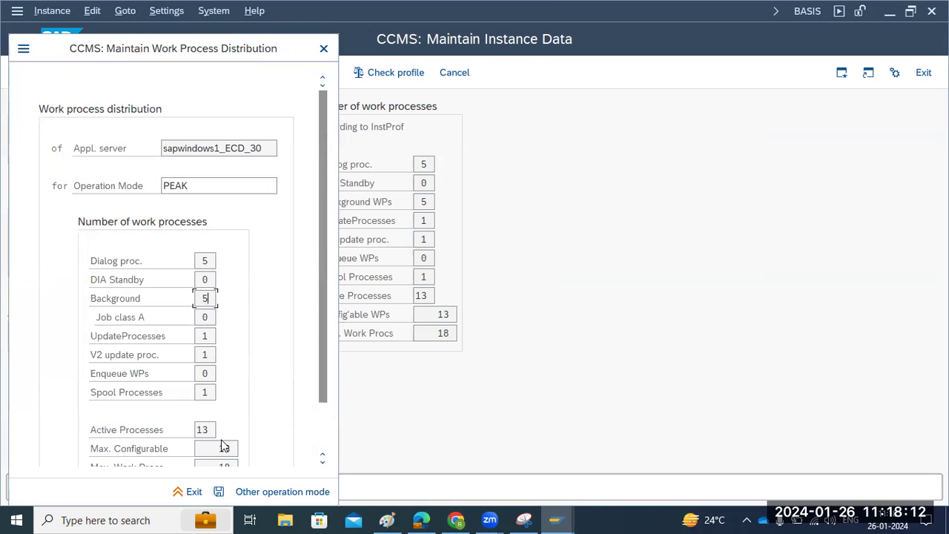
pyautogui.moveTo(327, 399); pyautogui.dragTo(324, 449)
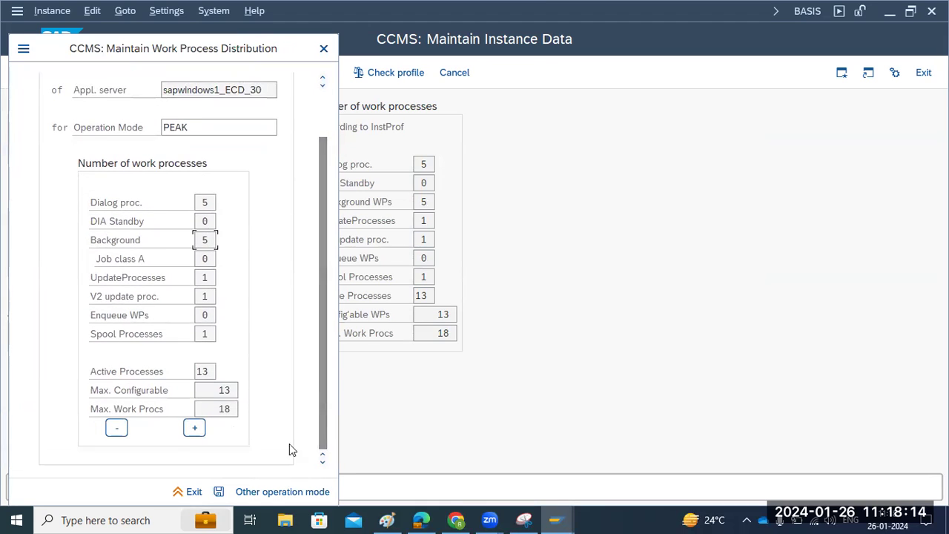
pyautogui.click(117, 428)
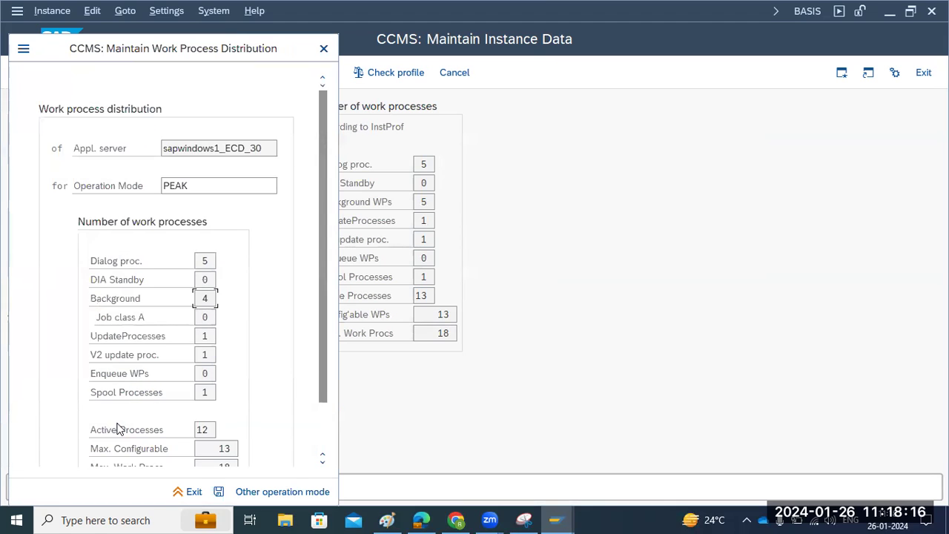
pyautogui.scroll(-1, 278, 374)
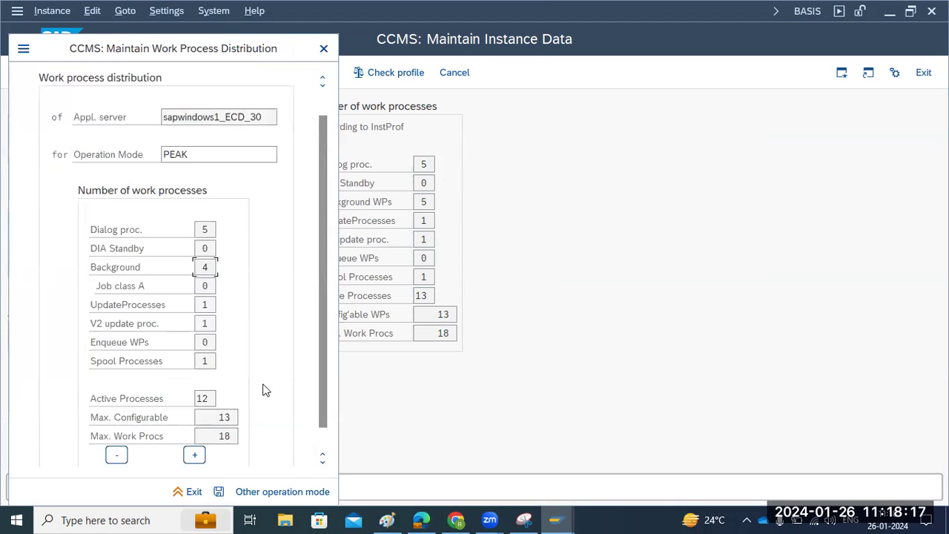
pyautogui.click(117, 454)
# Increase the number of dialog work processes for PEAK to 7.
pyautogui.scroll(-1, 198, 445)
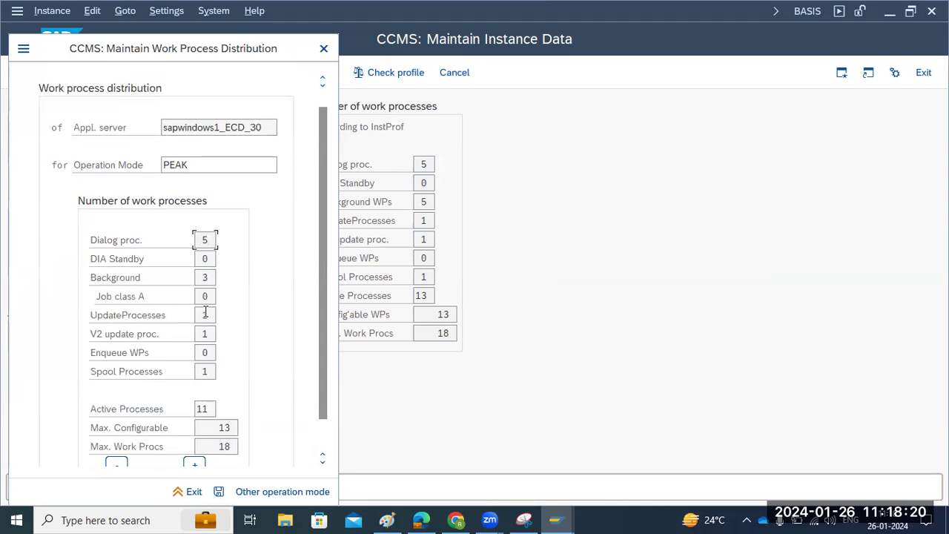
pyautogui.click(197, 463)
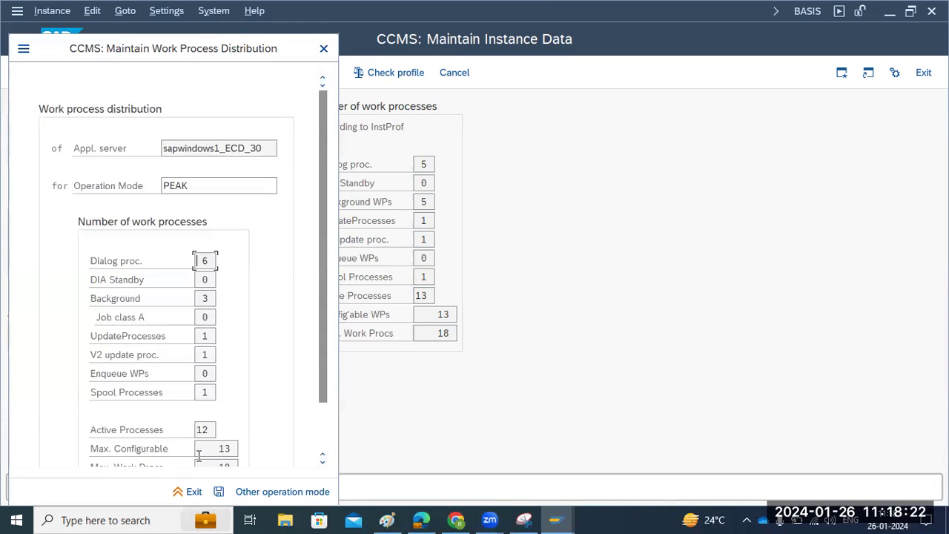
pyautogui.scroll(-2, 199, 456)
pyautogui.click(197, 443)
pyautogui.scroll(-1, 269, 336)
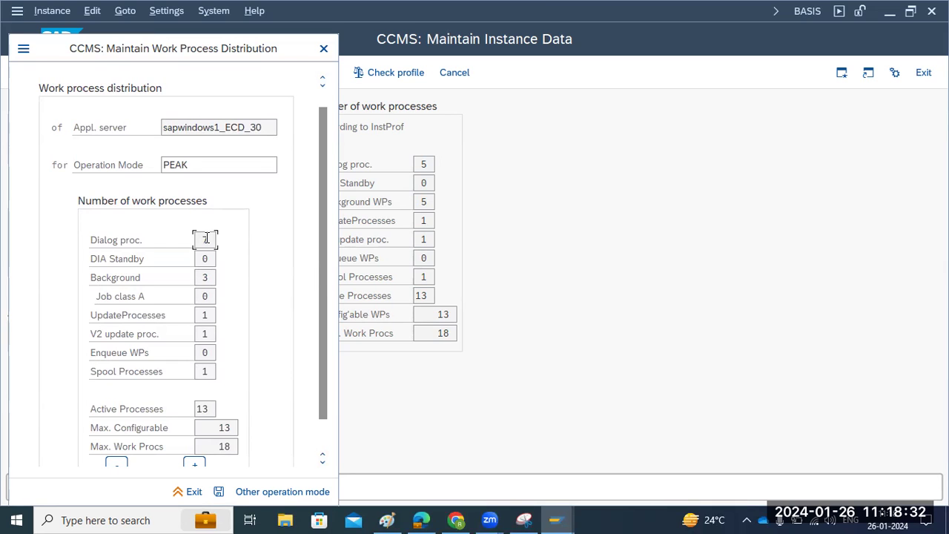
# Save the PEAK distribution, agree to assign distributions to other operation modes, and select NONPEAK.
pyautogui.scroll(-2, 201, 311)
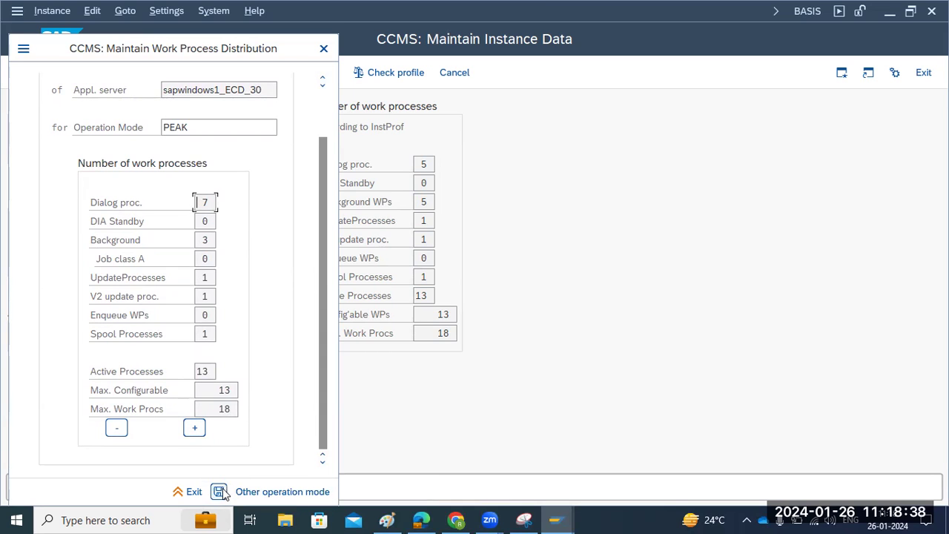
pyautogui.click(219, 492)
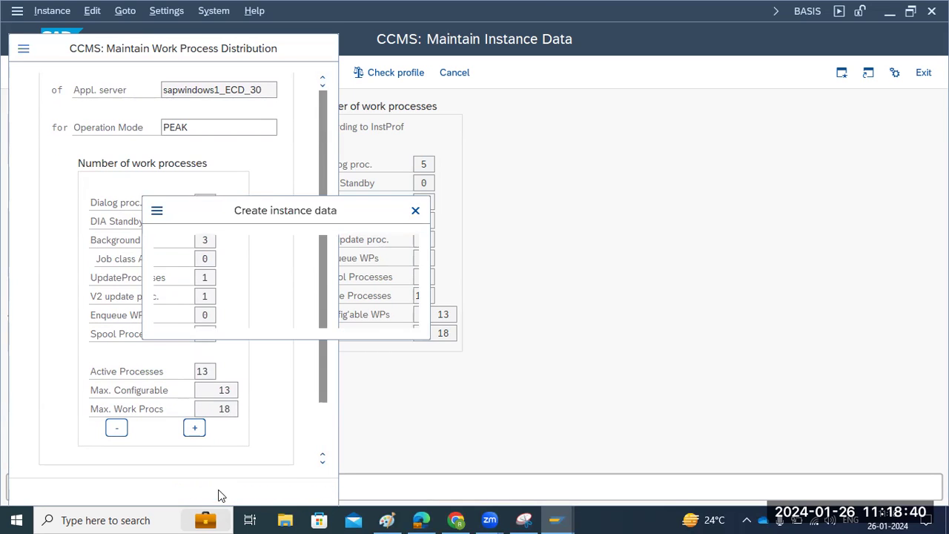
pyautogui.click(227, 317)
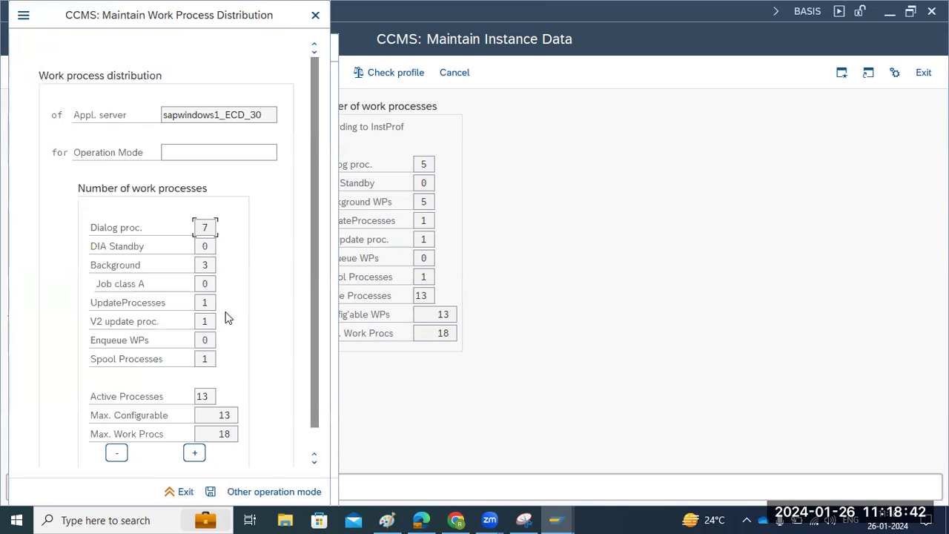
pyautogui.click(183, 152)
pyautogui.click(284, 152)
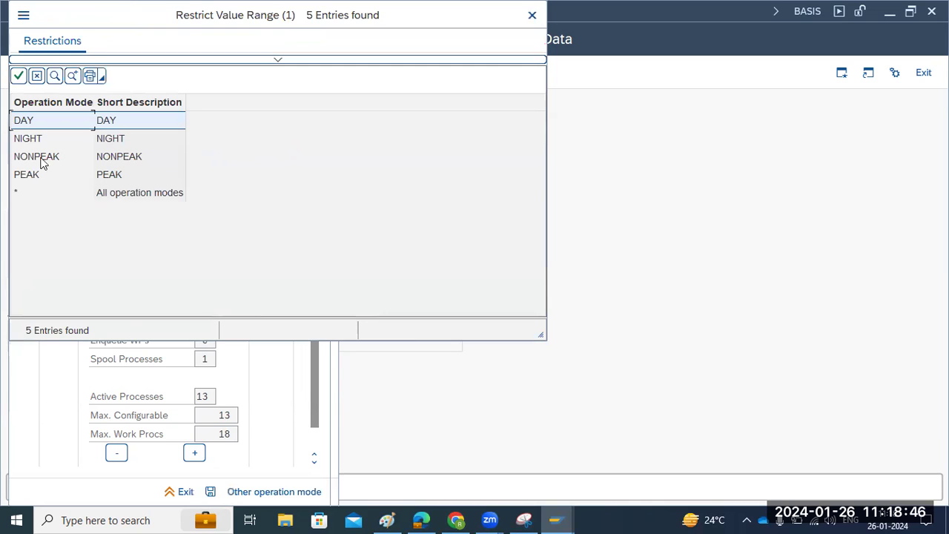
pyautogui.doubleClick(42, 156)
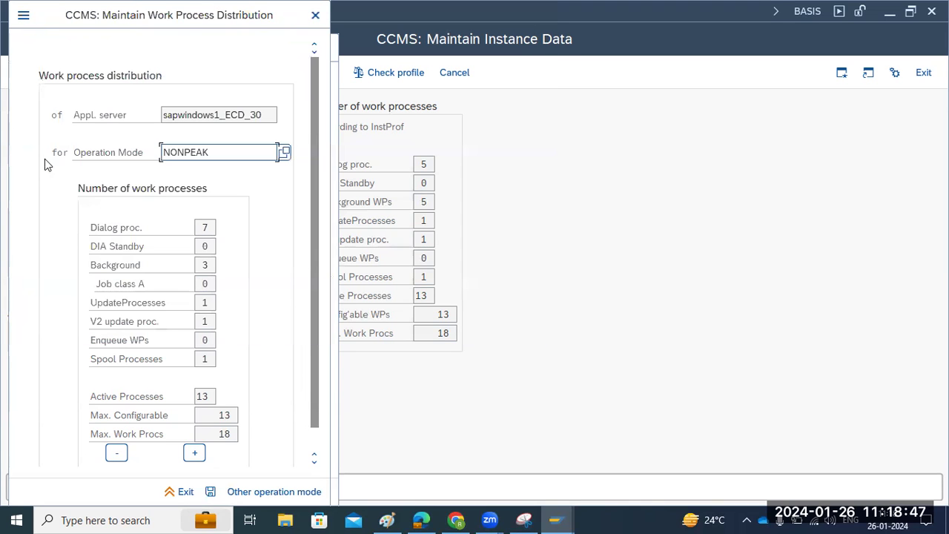
# Reduce the number of dialog work processes for NONPEAK to 3.
pyautogui.click(208, 230)
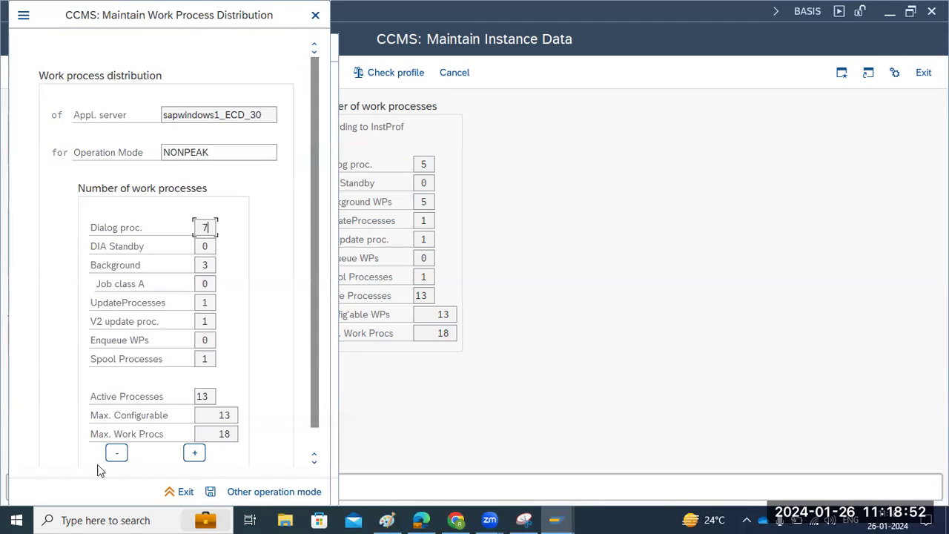
pyautogui.click(119, 455)
pyautogui.click(117, 454)
pyautogui.click(118, 455)
pyautogui.click(117, 456)
# Increase the number of background work processes for NONPEAK to 7.
pyautogui.click(209, 267)
pyautogui.click(195, 452)
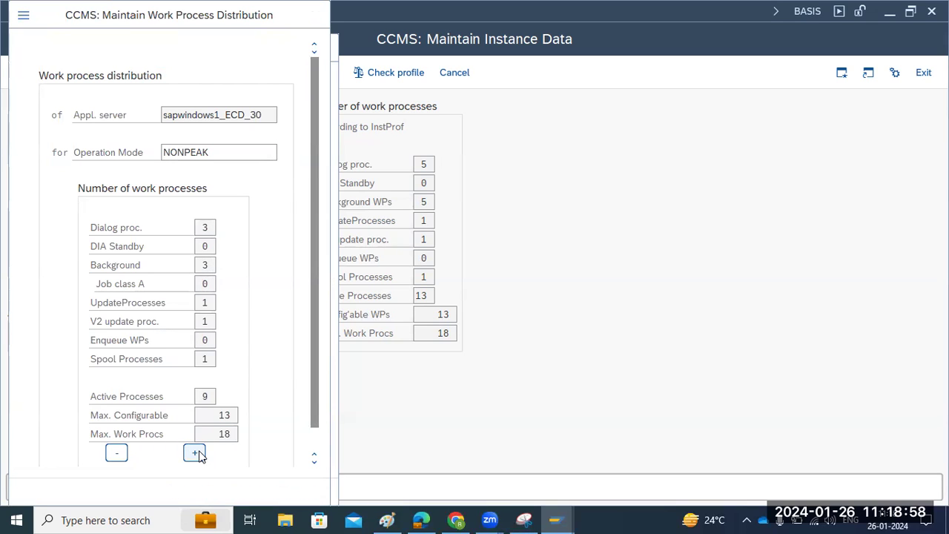
pyautogui.click(196, 454)
pyautogui.click(196, 453)
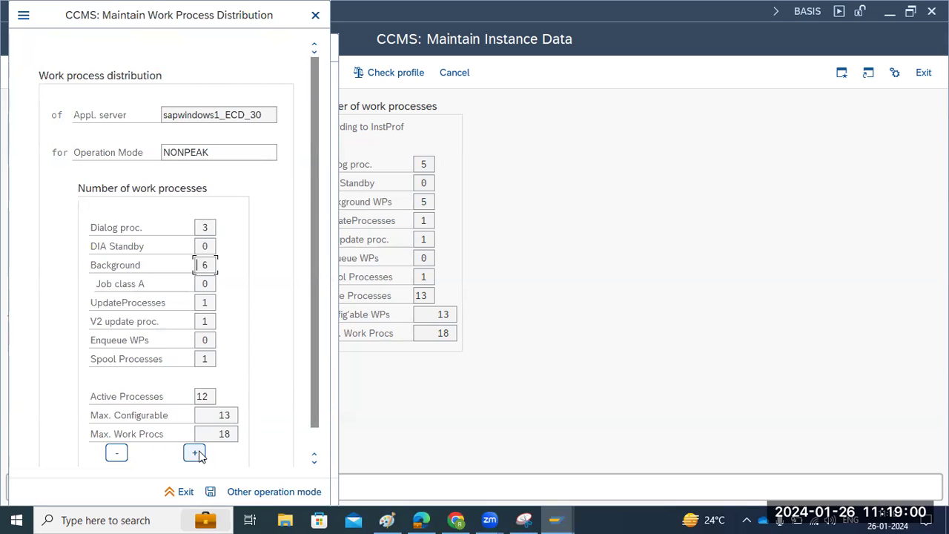
pyautogui.click(197, 453)
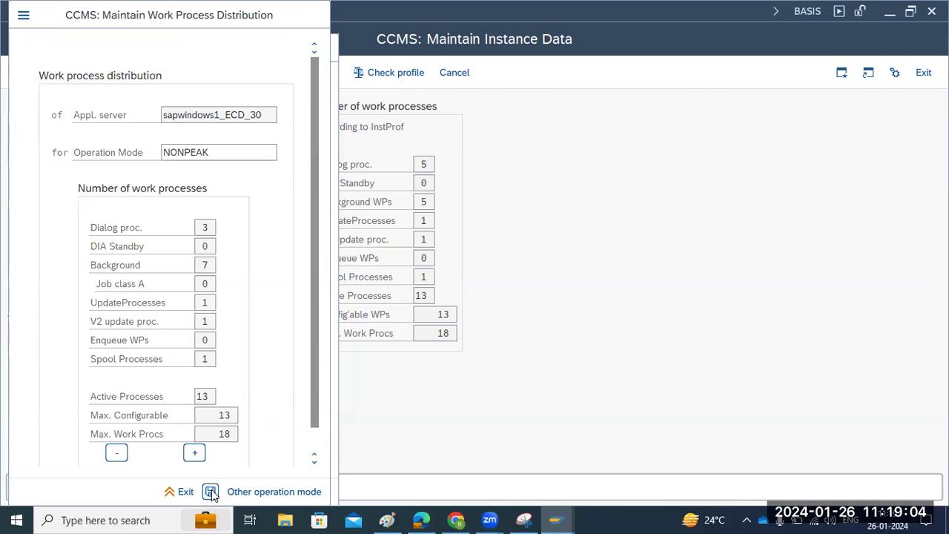
# Save the NONPEAK distribution, decline assigning distributions to further operation modes, and save the production instance data.
pyautogui.click(211, 493)
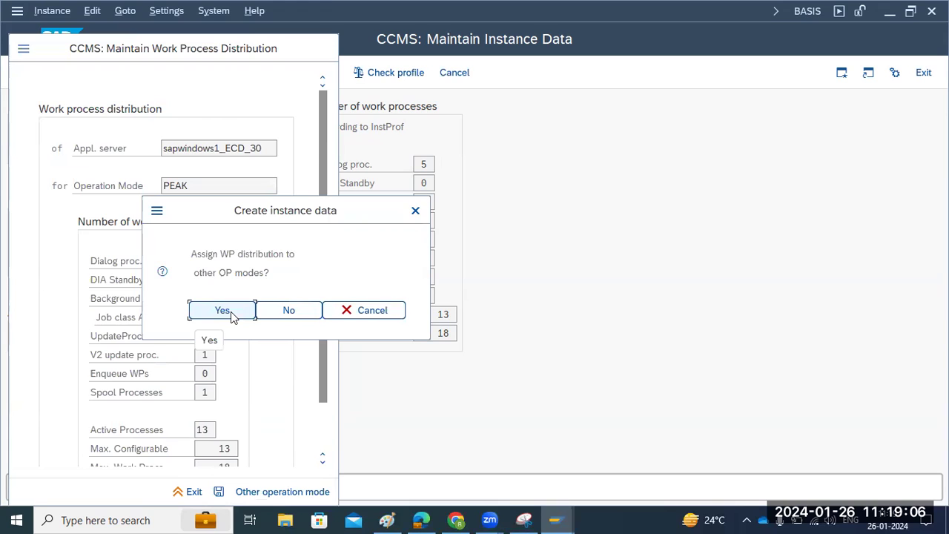
pyautogui.click(269, 316)
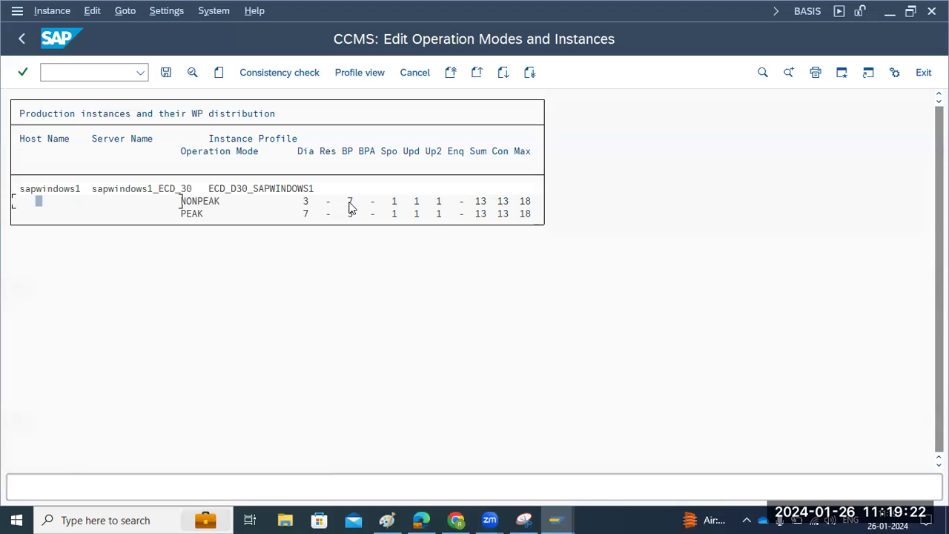
pyautogui.click(166, 71)
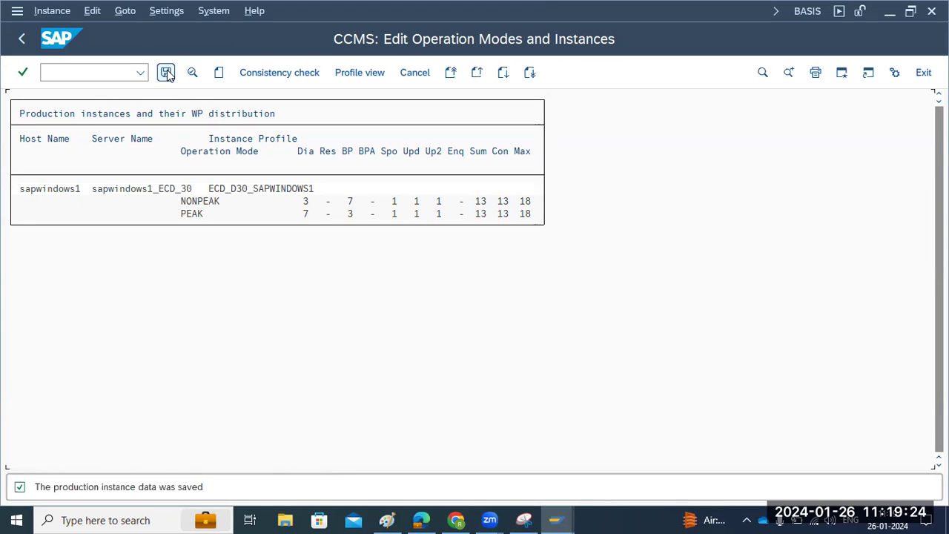
pyautogui.click(166, 72)
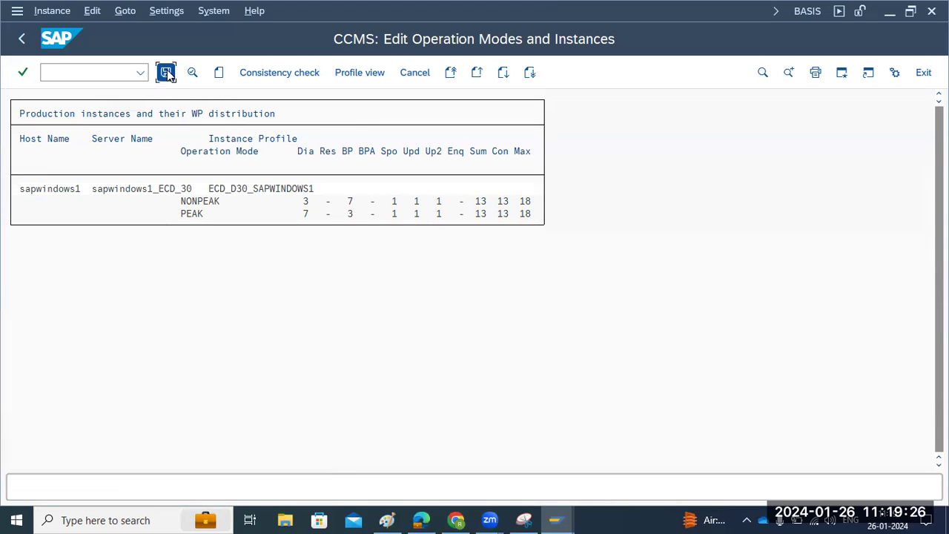
# Leave RZ04, run transaction SM63 and open the normal operation (24 hr) mode set for changing.
pyautogui.click(23, 40)
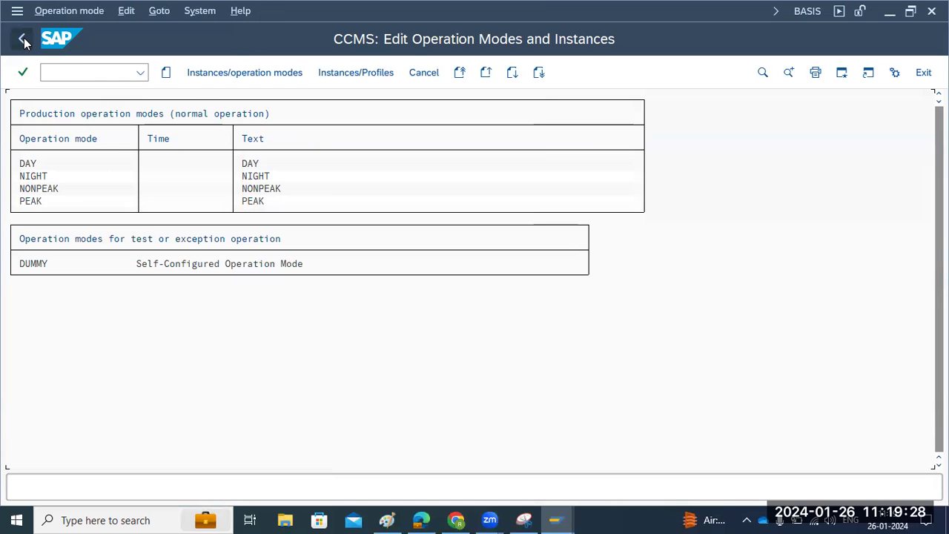
pyautogui.click(23, 39)
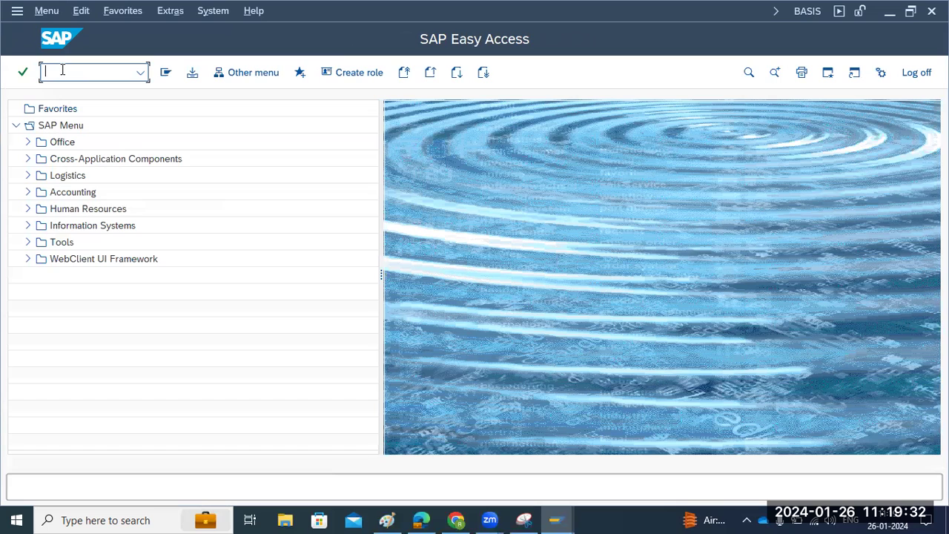
pyautogui.write('sm63')
pyautogui.press('Return')
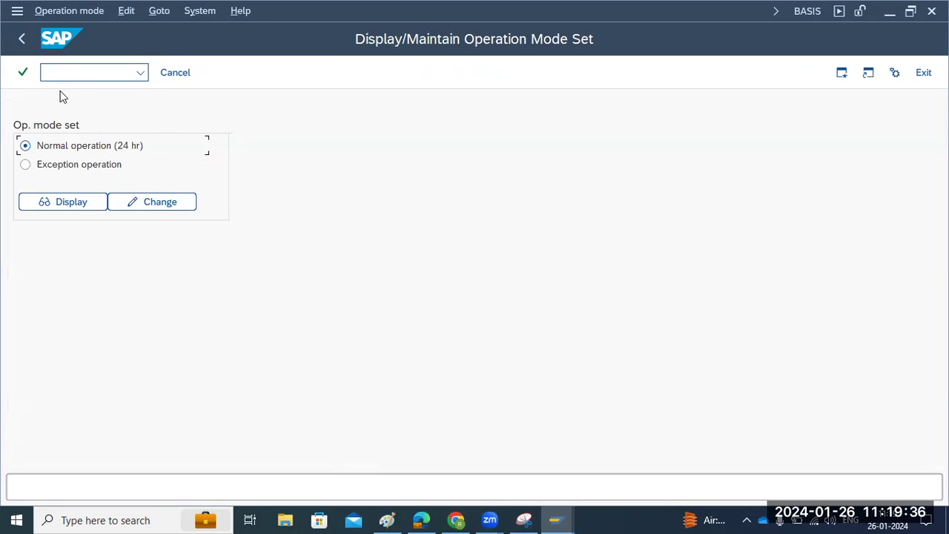
pyautogui.click(133, 203)
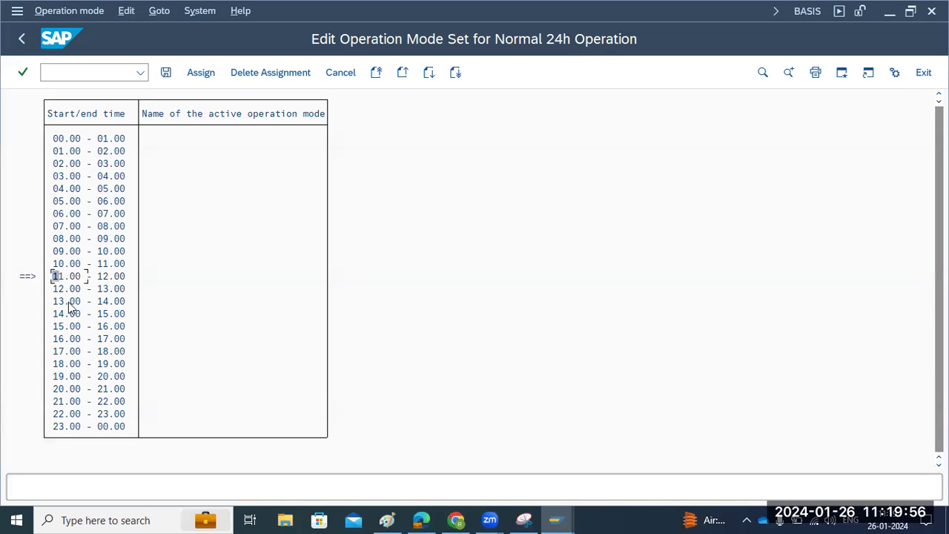
# Assign the PEAK operation mode to the interval from 11.00 to 21.00.
pyautogui.click(110, 390)
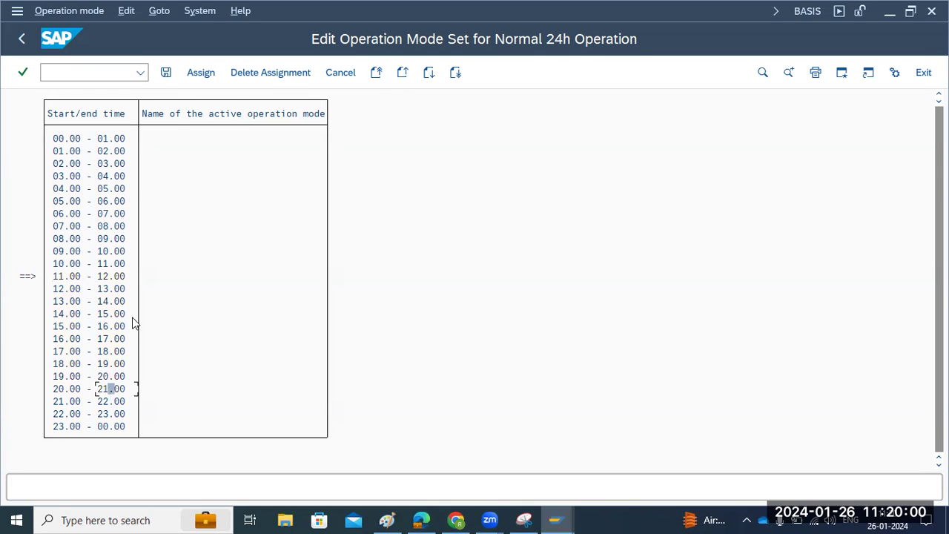
pyautogui.click(200, 72)
pyautogui.click(340, 293)
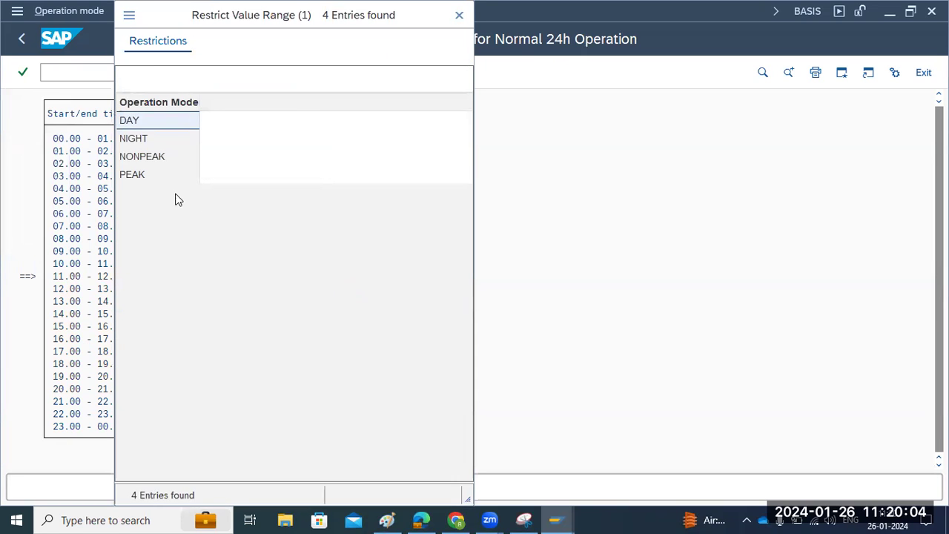
pyautogui.doubleClick(146, 179)
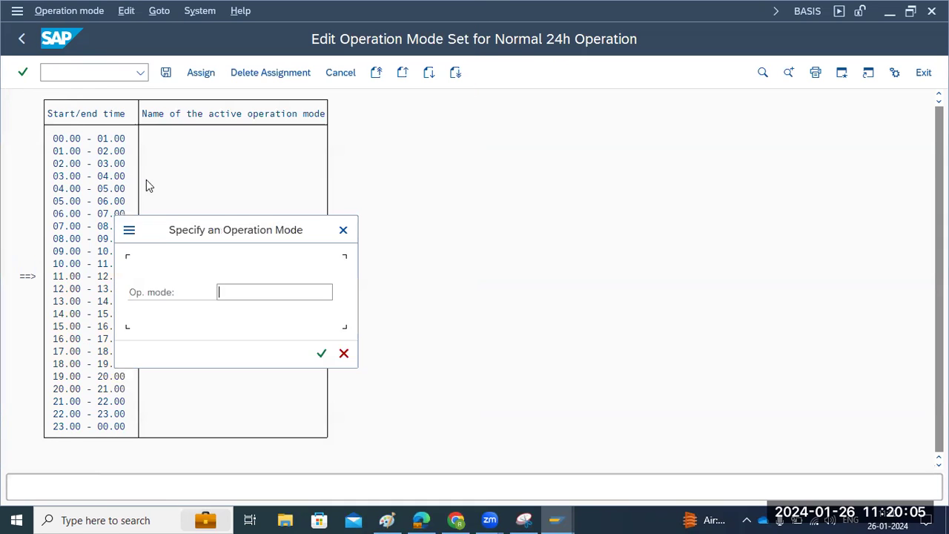
pyautogui.click(320, 356)
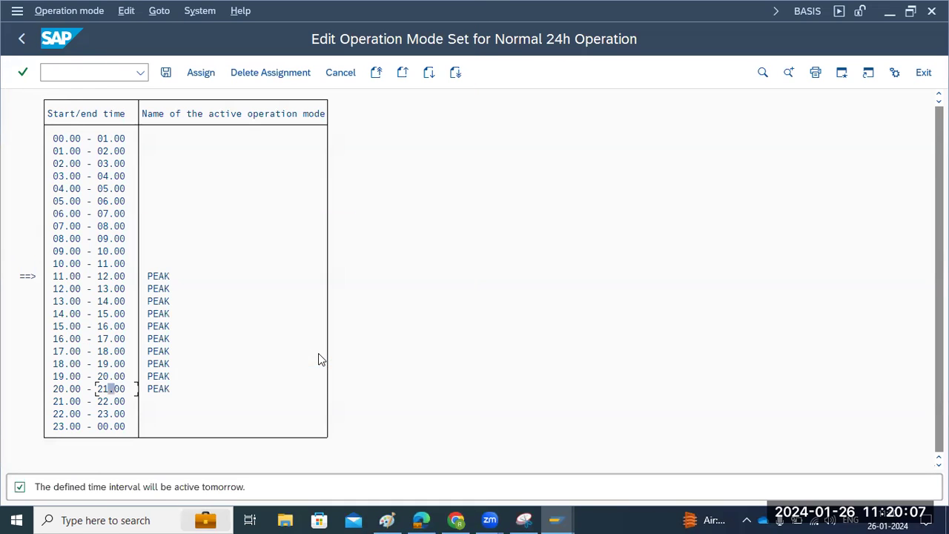
# Assign the NONPEAK operation mode to the interval from 21.00 to 11.00 and save the operation mode set.
pyautogui.doubleClick(59, 403)
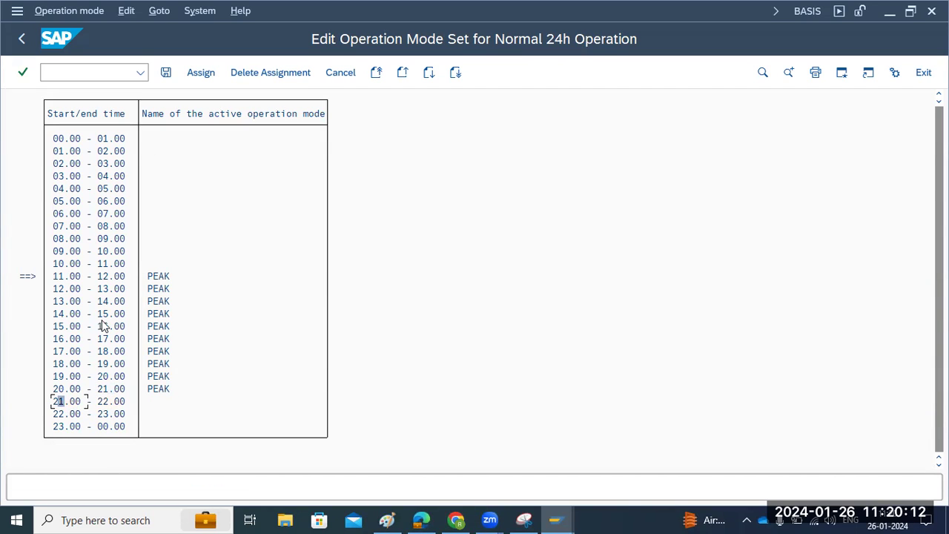
pyautogui.click(112, 264)
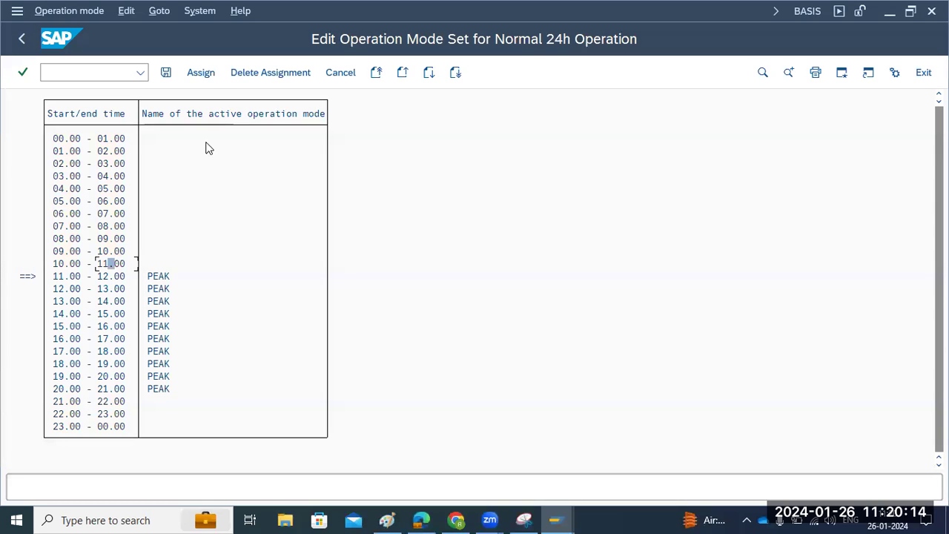
pyautogui.click(204, 74)
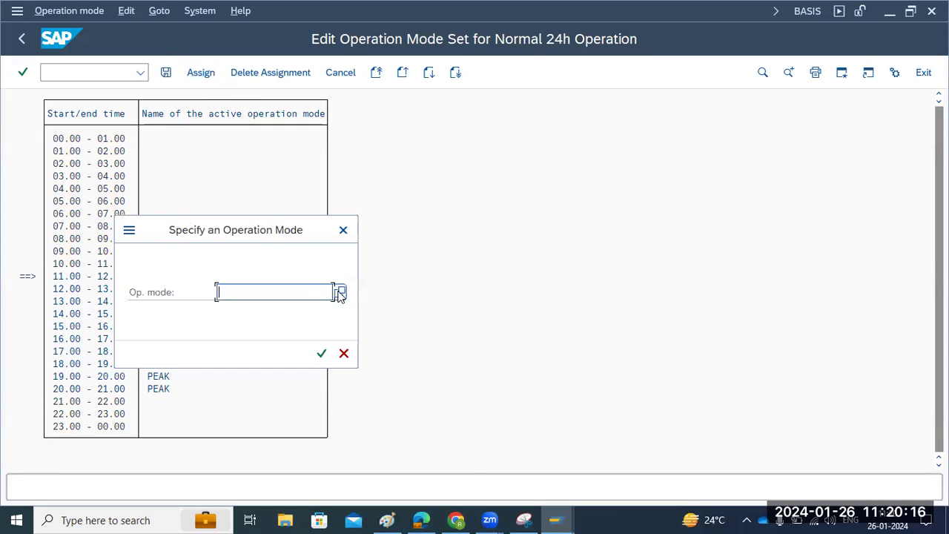
pyautogui.click(340, 293)
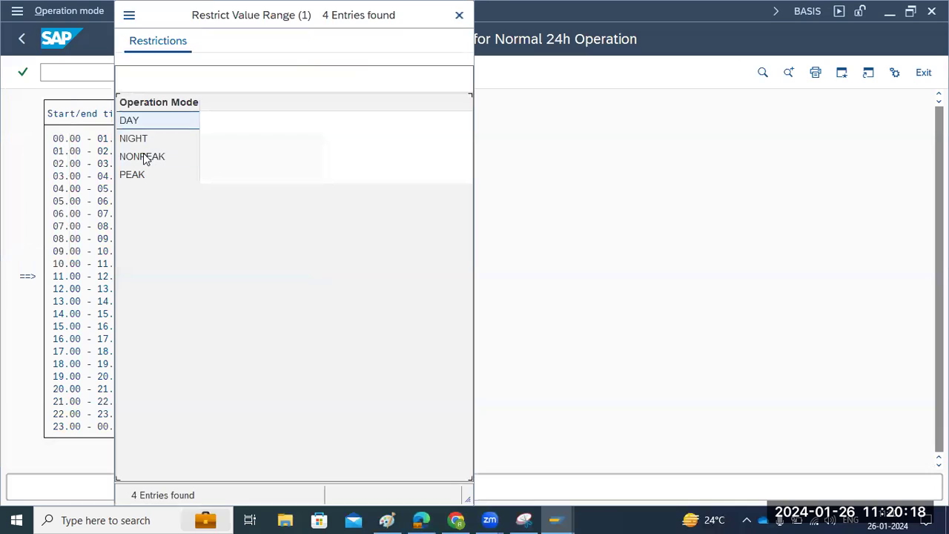
pyautogui.doubleClick(144, 156)
pyautogui.click(321, 353)
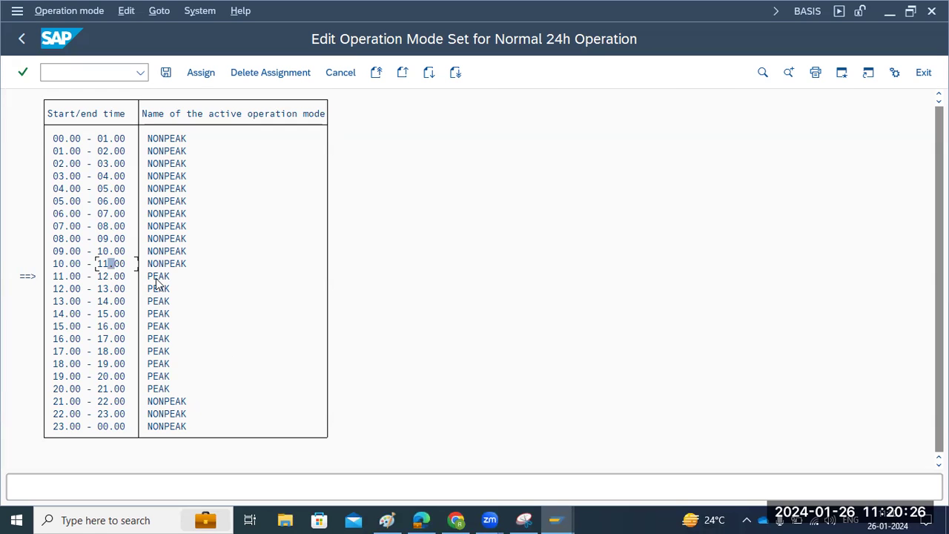
pyautogui.click(166, 72)
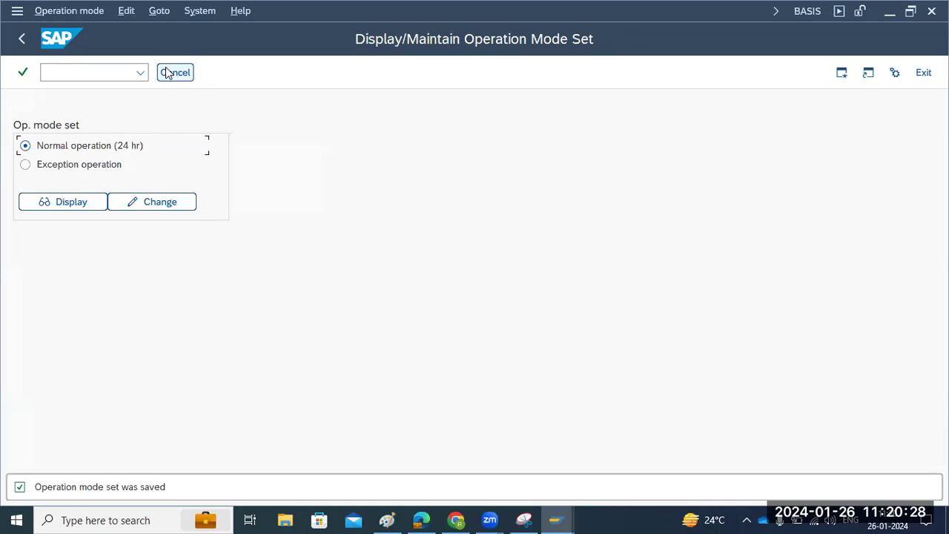
# Leave SM63 and run transaction RZ03 to check the active operation mode and the state of server sapwindows1_ECD_30.
pyautogui.click(23, 39)
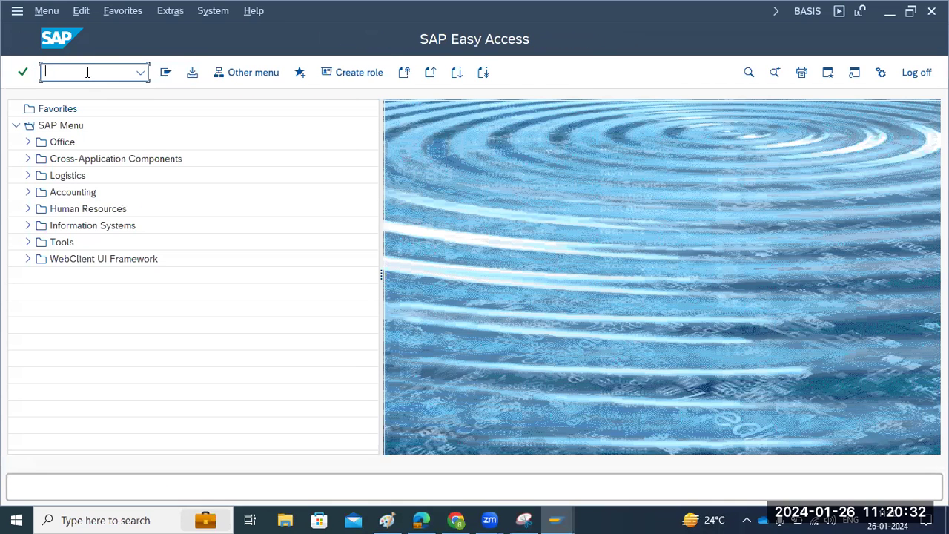
pyautogui.write('rz03')
pyautogui.press('Return')
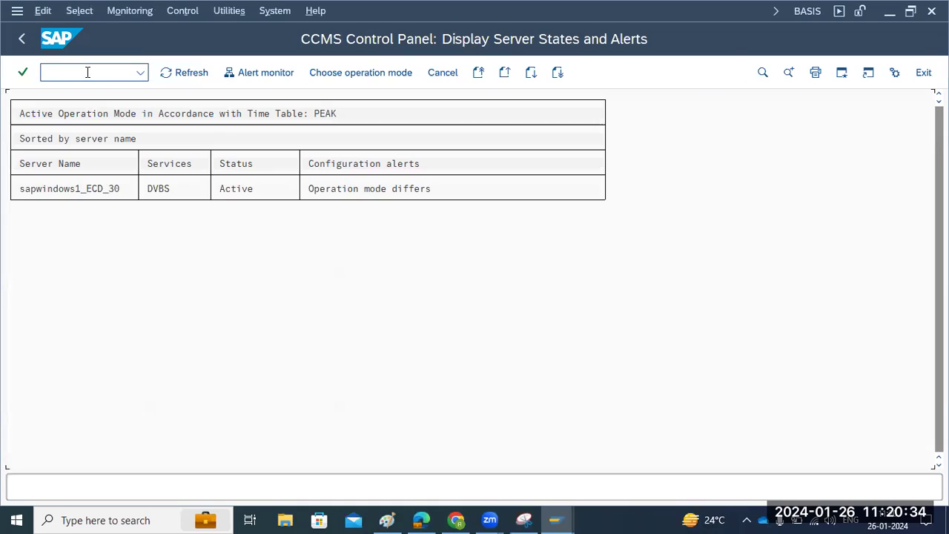
pyautogui.click(95, 197)
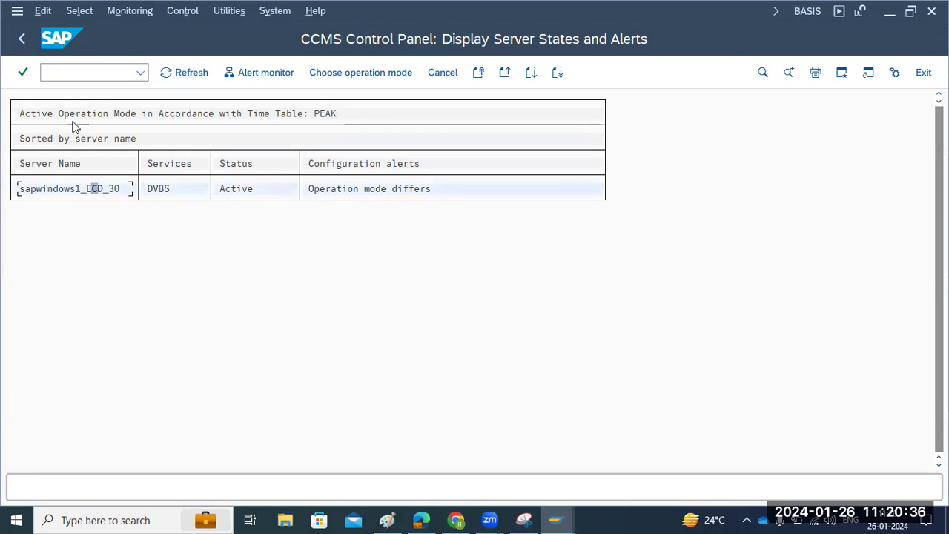
# Run transaction RZ04 and review the operation mode times and the work process distribution of PEAK and NONPEAK.
pyautogui.click(23, 40)
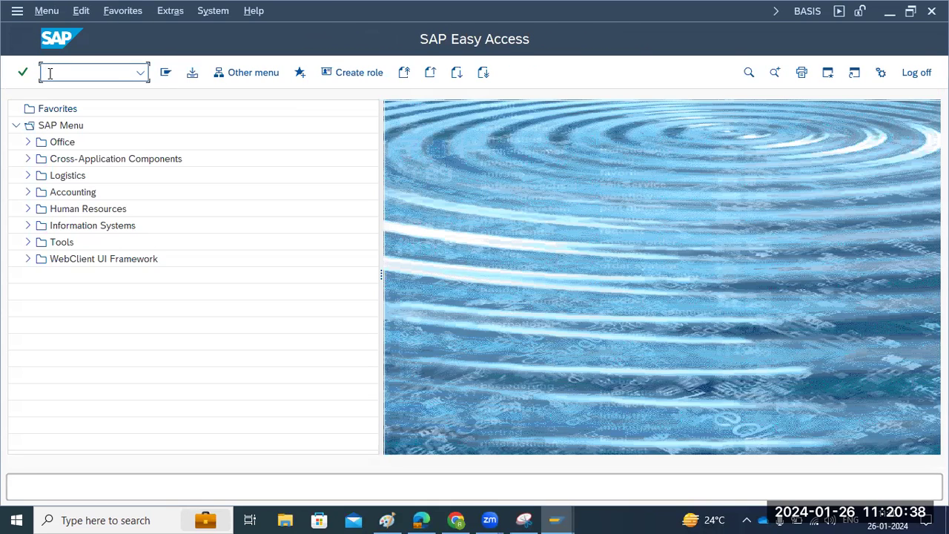
pyautogui.click(54, 73)
pyautogui.write('rz04')
pyautogui.press('Return')
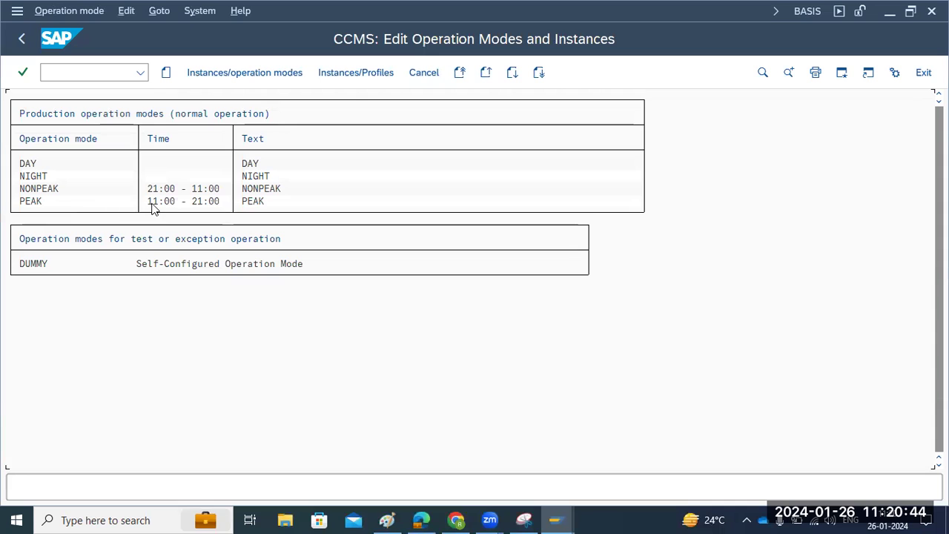
pyautogui.doubleClick(201, 200)
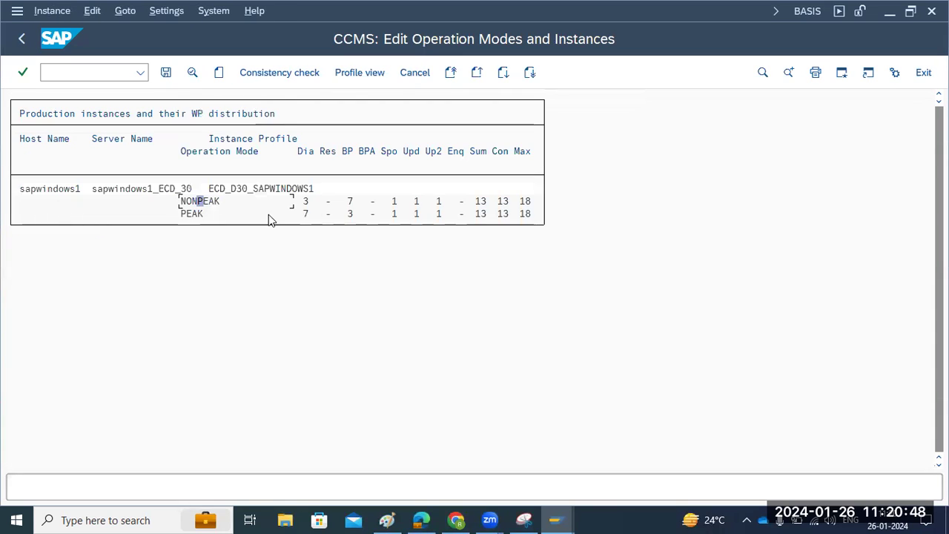
pyautogui.click(305, 215)
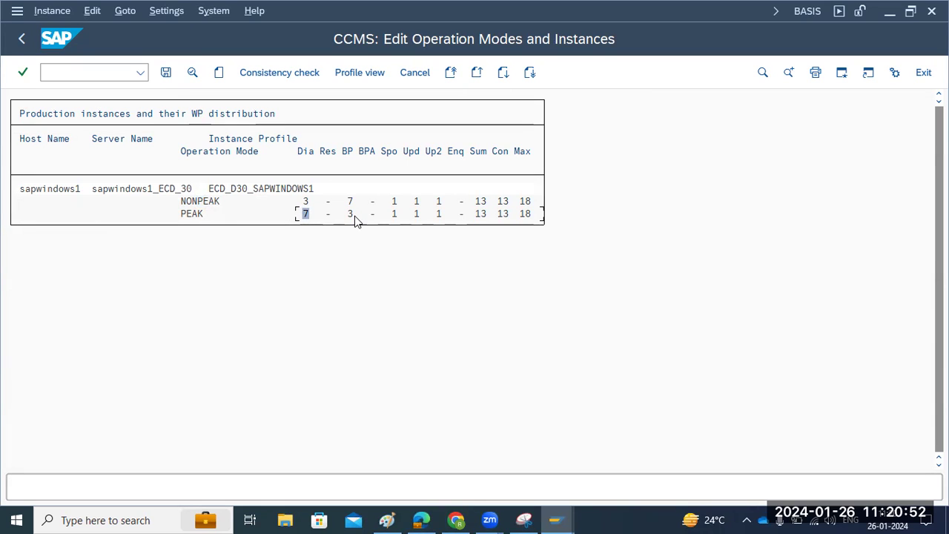
pyautogui.click(302, 201)
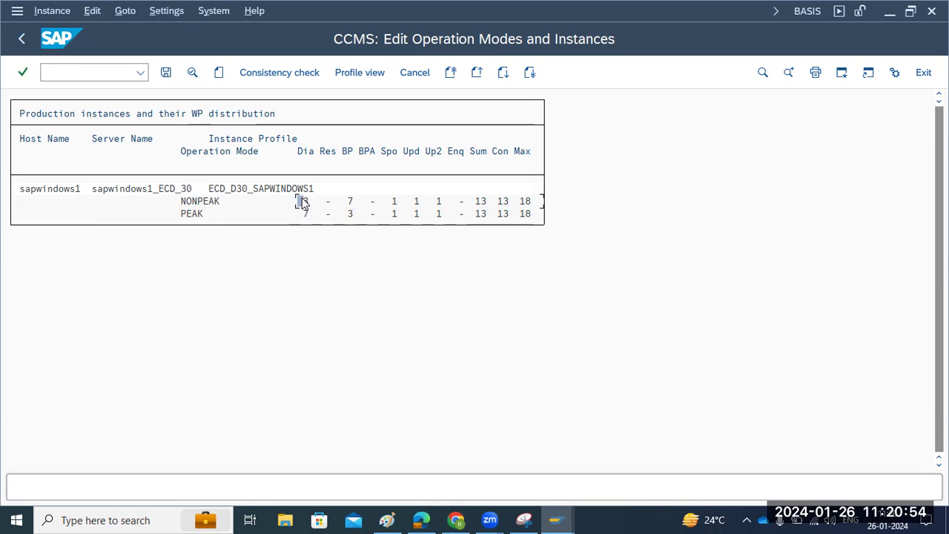